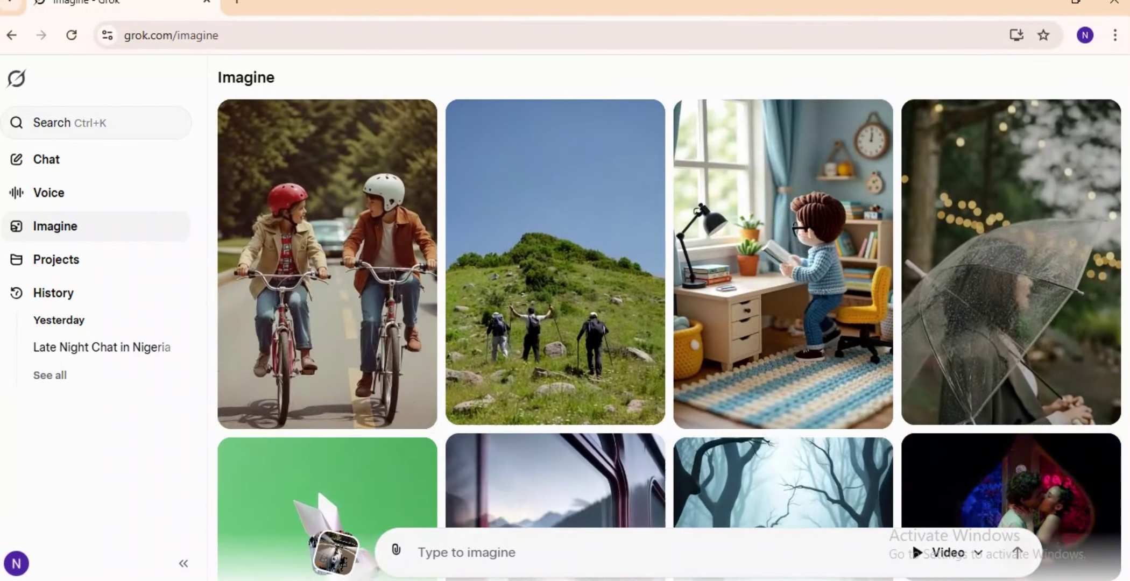
Step: Browse the Imagine gallery and open the video of the old bearded man in a suit at a building window
scroll(670, 318, "down", 5)
scroll(670, 318, "down", 2)
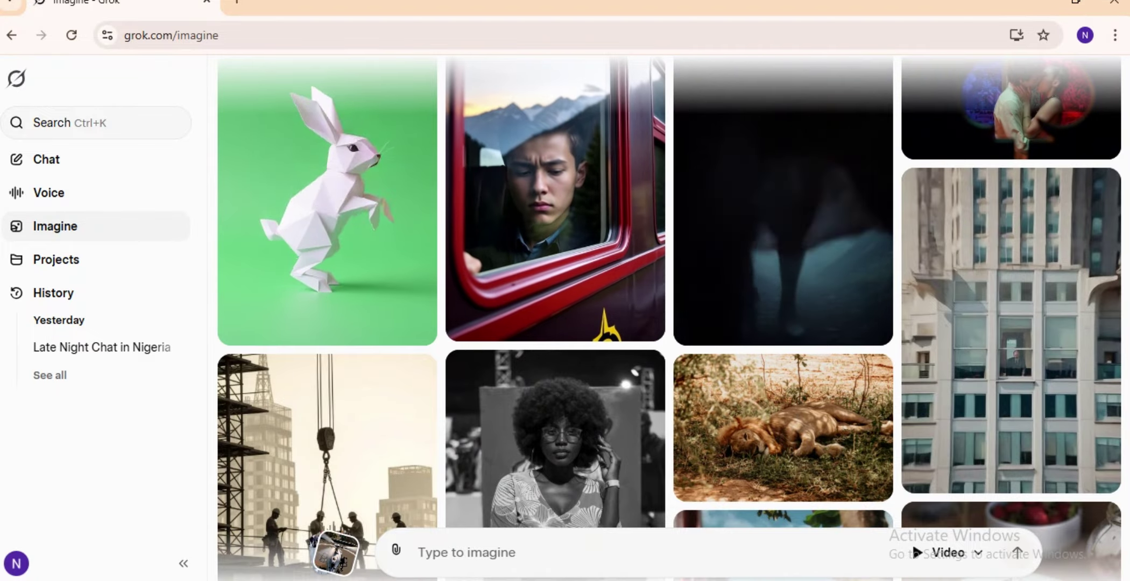
scroll(670, 318, "down", 1)
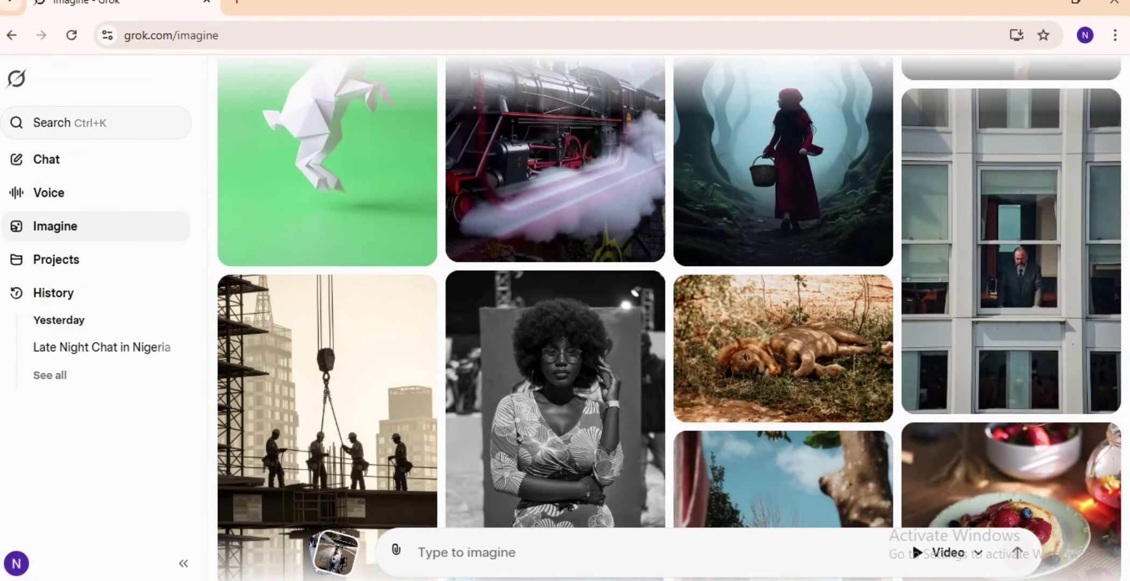
scroll(670, 317, "down", 7)
scroll(670, 317, "down", 4)
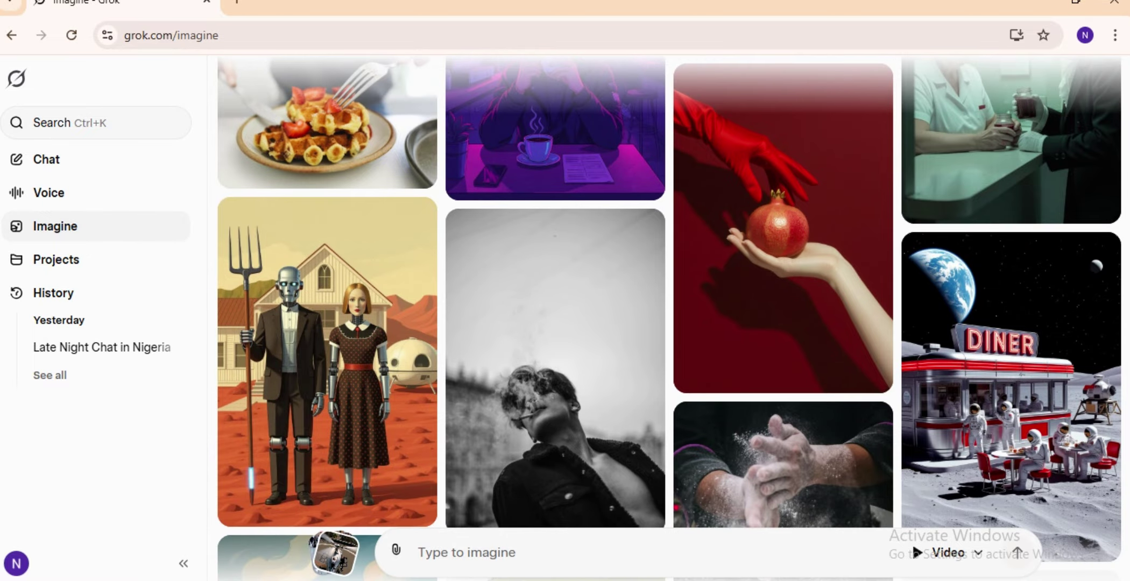
scroll(670, 317, "up", 5)
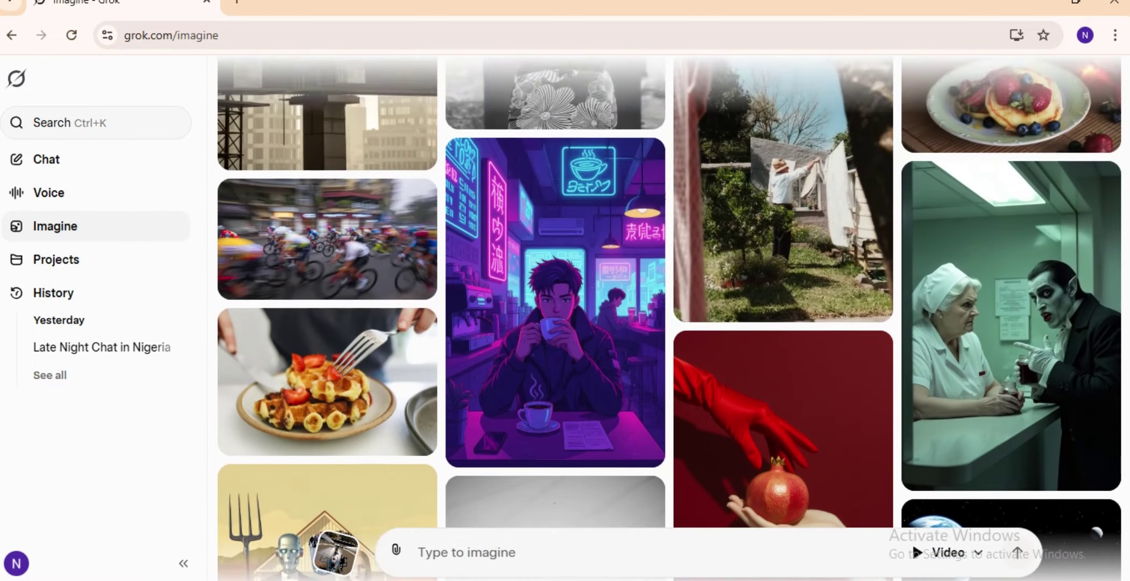
scroll(829, 470, "up", 10)
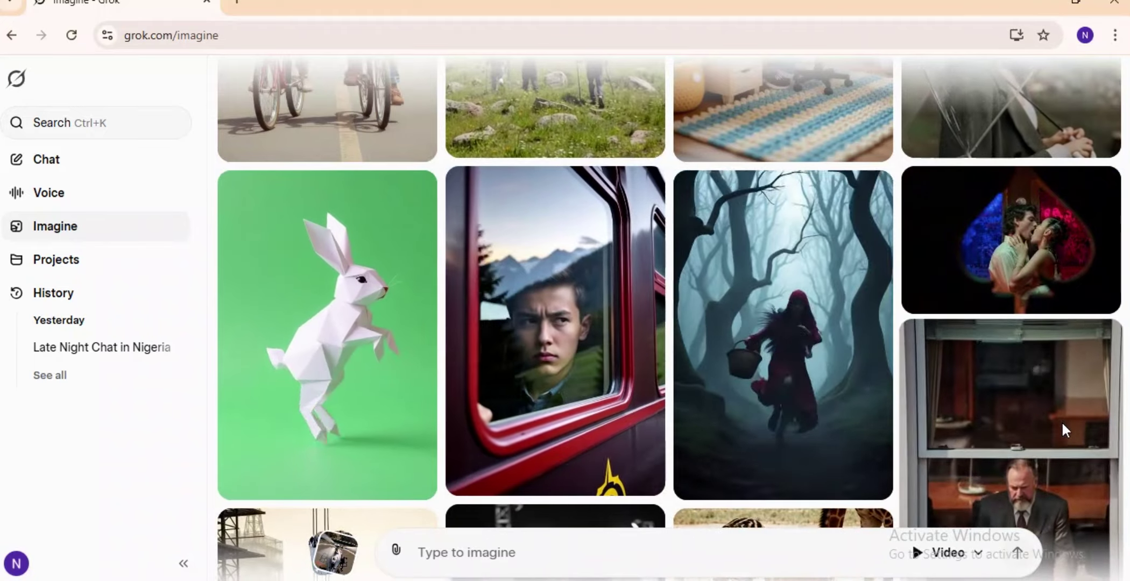
left_click(1062, 422)
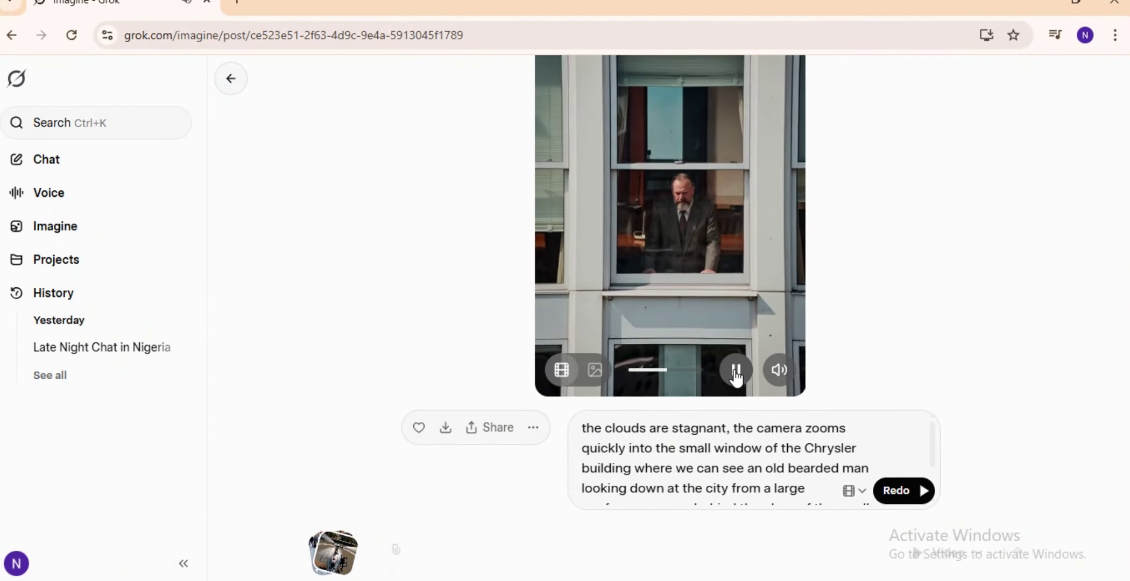
Step: Copy the Chrysler building video's full prompt, redo the video generation, and return to the Imagine gallery
triple_click(935, 500)
key("ctrl+c")
left_click(923, 492)
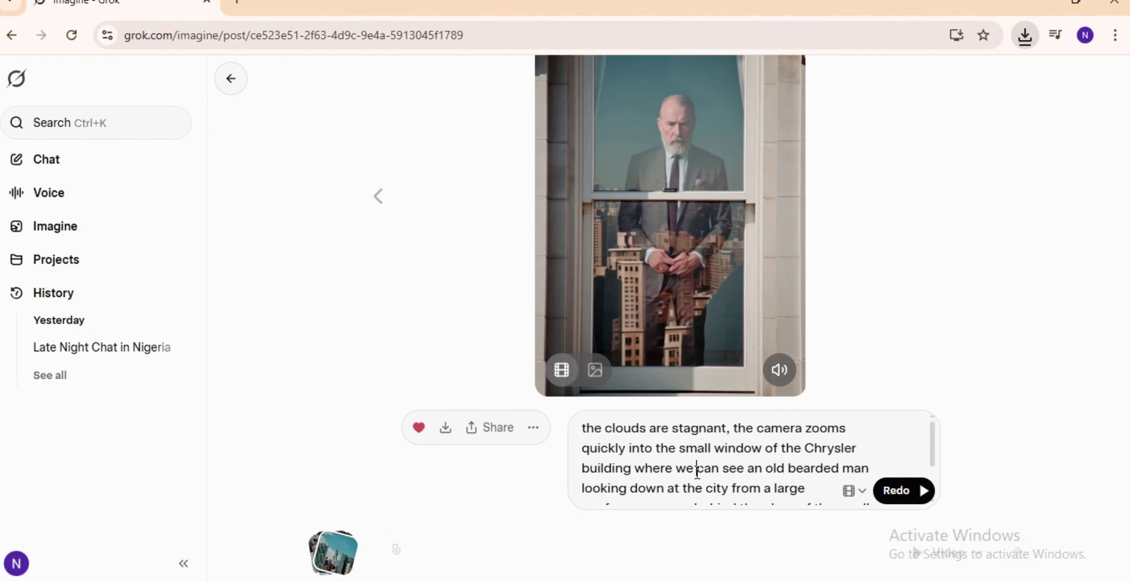
left_click(234, 80)
Step: Set the video aspect ratio to 3:2 and paste the copied Chrysler building prompt into the Imagine prompt
left_click(979, 554)
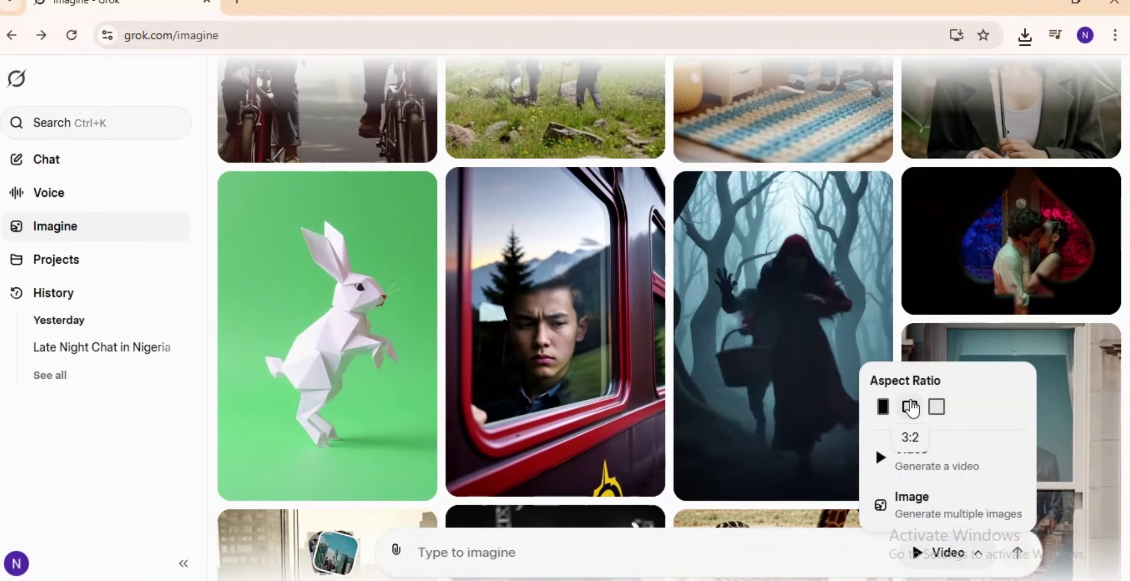
left_click(911, 407)
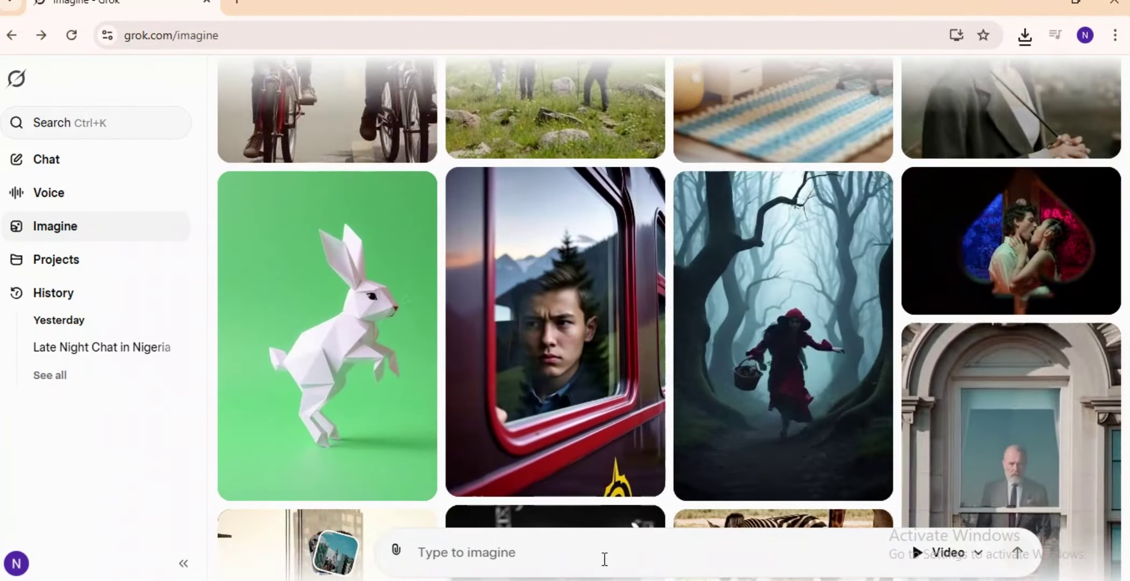
left_click(606, 555)
key("ctrl+v")
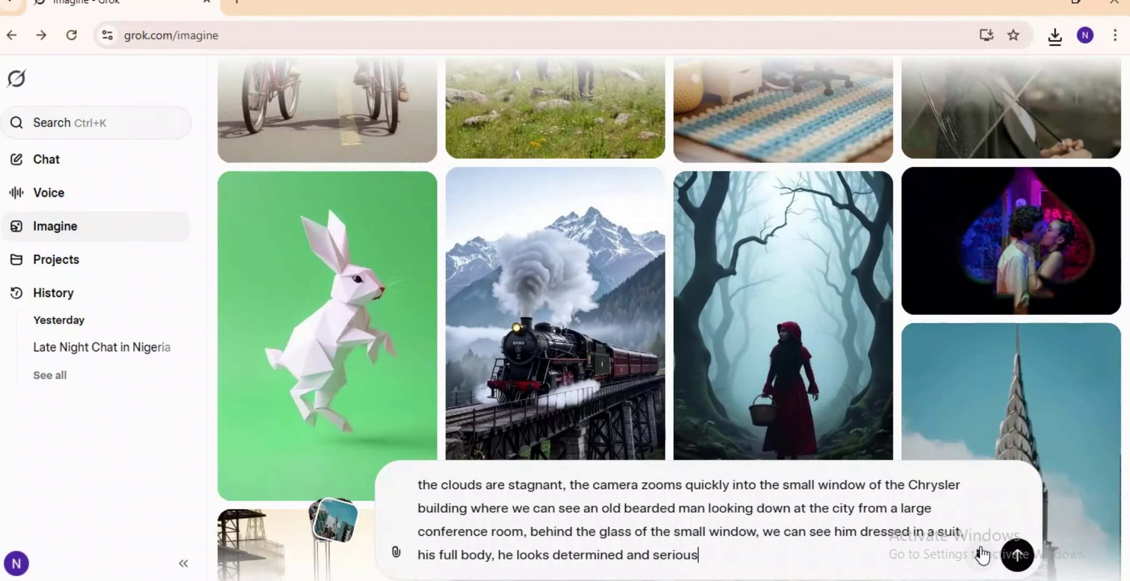
Step: Generate a video from the pasted Chrysler building prompt using the Video mode and download the finished clip
left_click(983, 555)
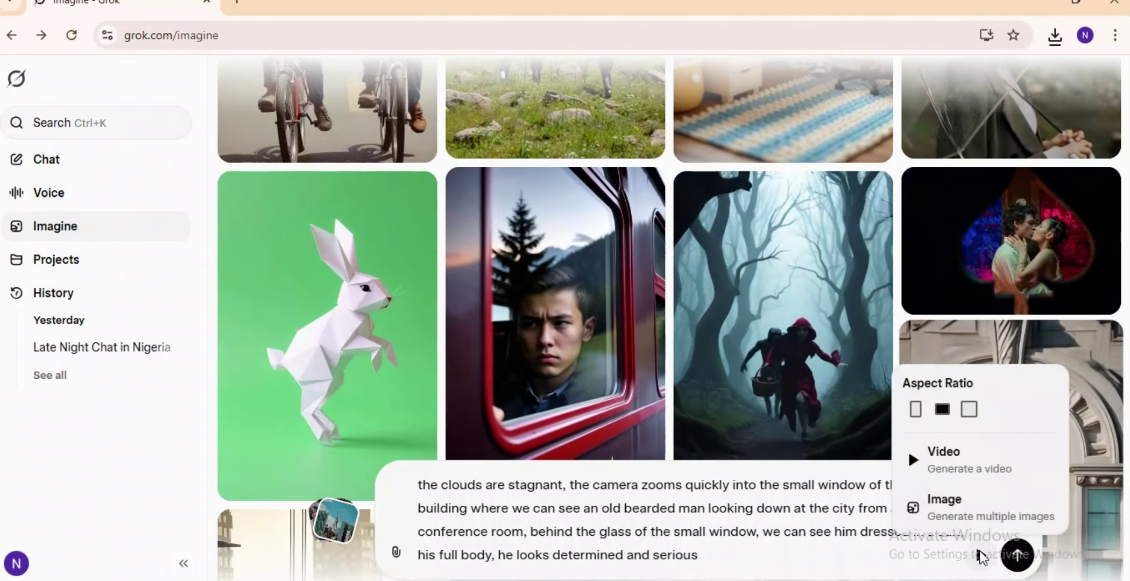
left_click(944, 459)
left_click(1018, 555)
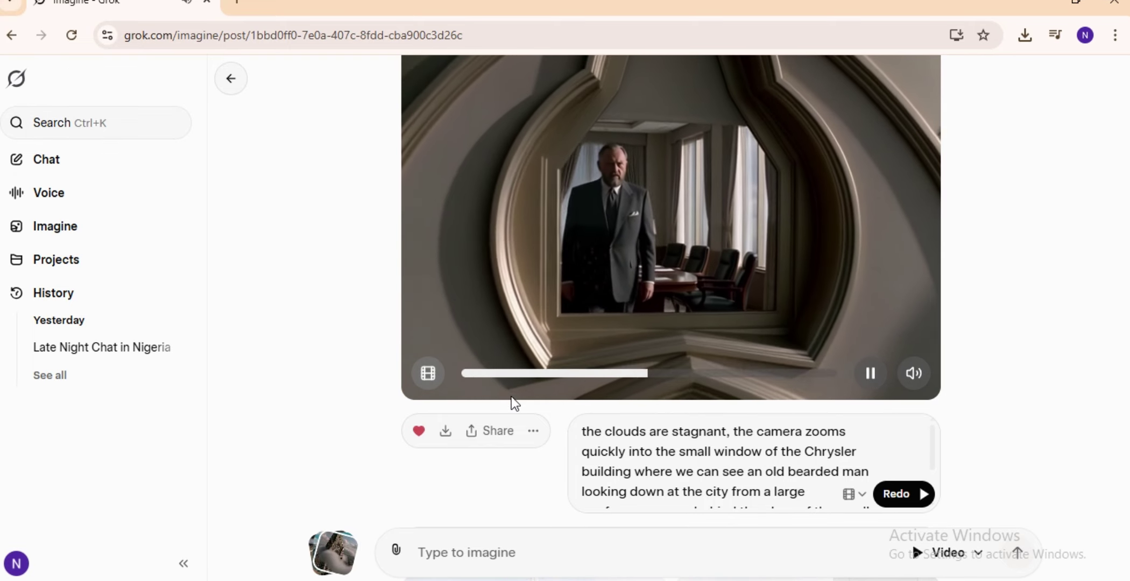
left_click(451, 434)
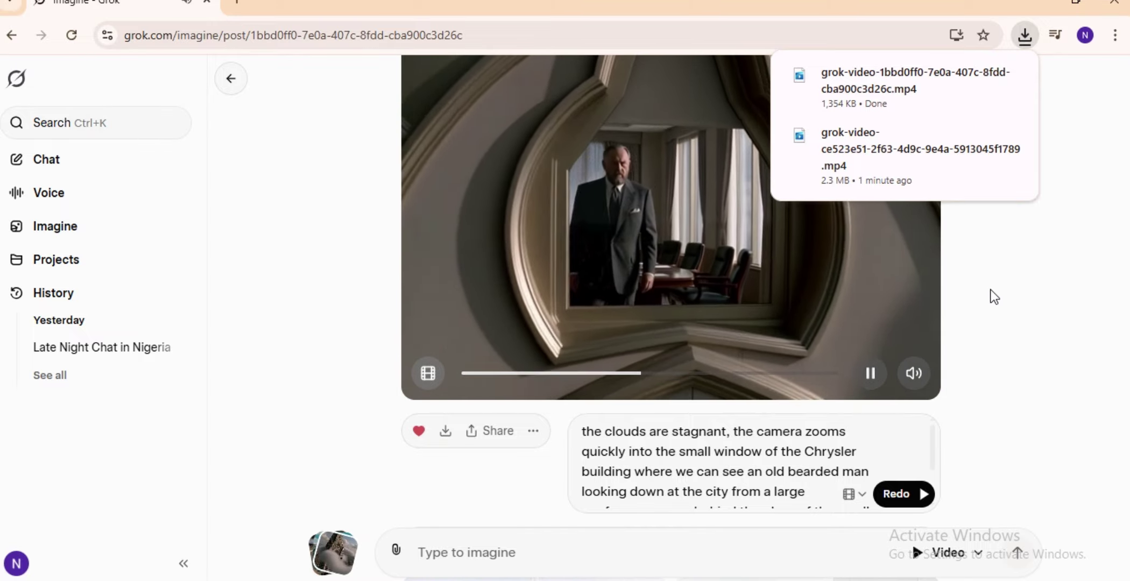
left_click(1010, 313)
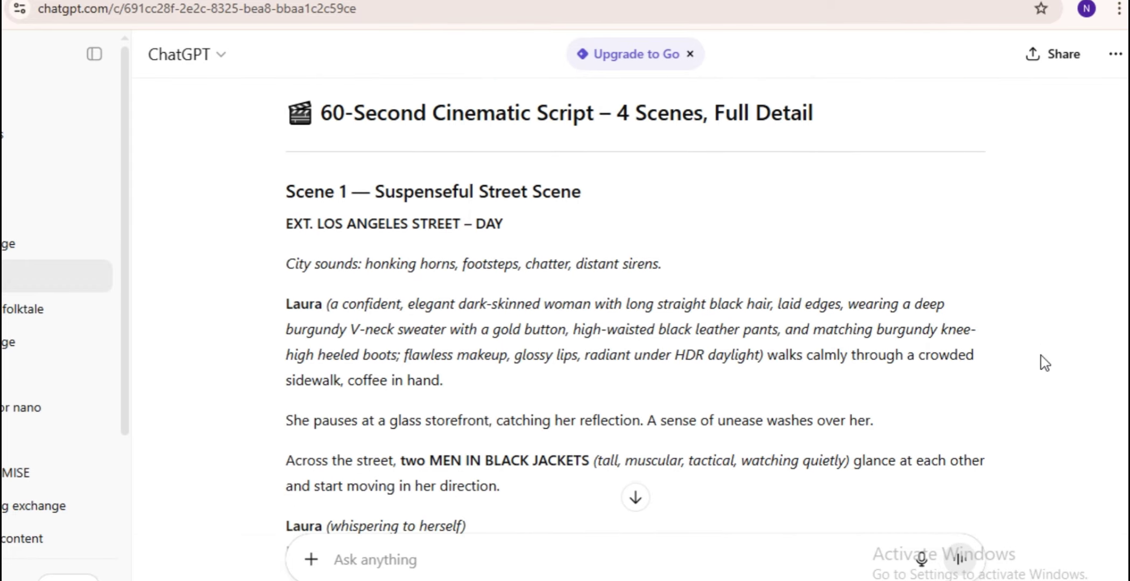
Step: In ChatGPT, review the four-scene script and request a detailed prompt for each scene, flowing seamlessly from the previous one to create a smooth, cinematic narrative
scroll(1042, 355, "down", 2)
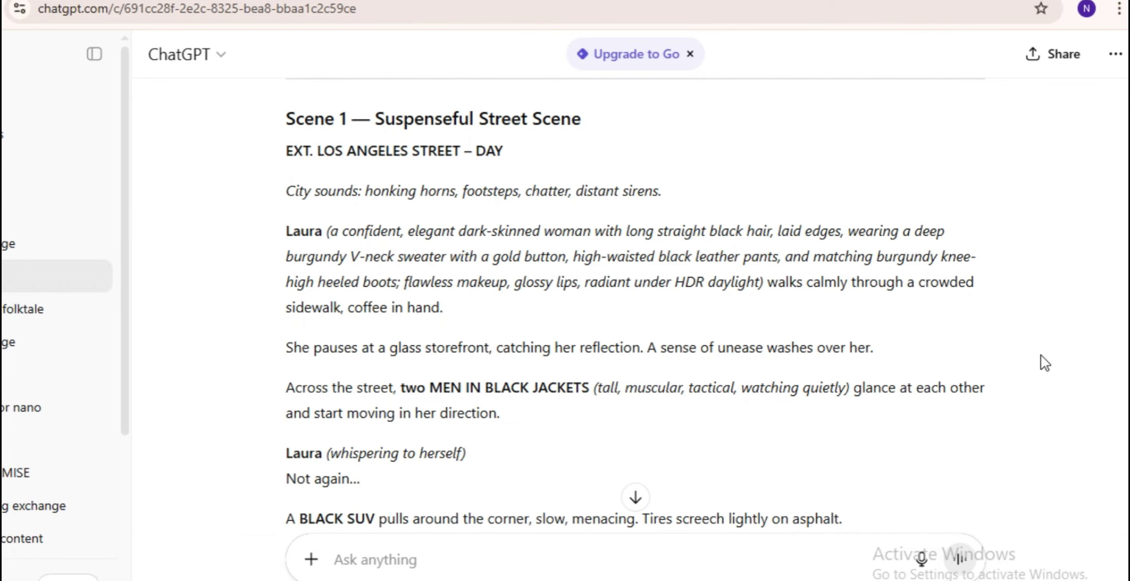
scroll(1041, 356, "down", 10)
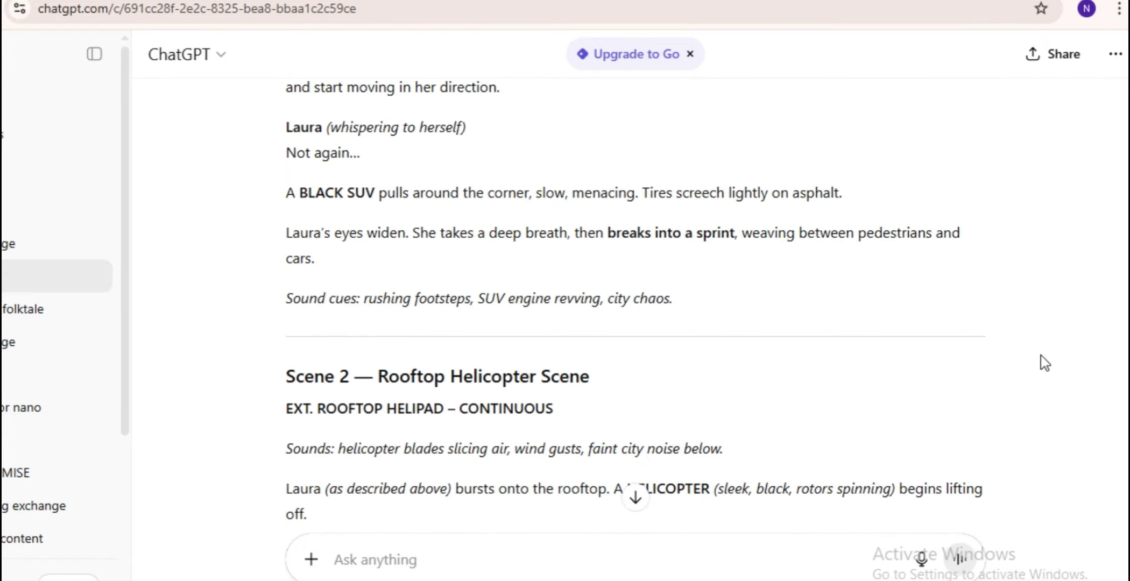
scroll(1041, 355, "down", 10)
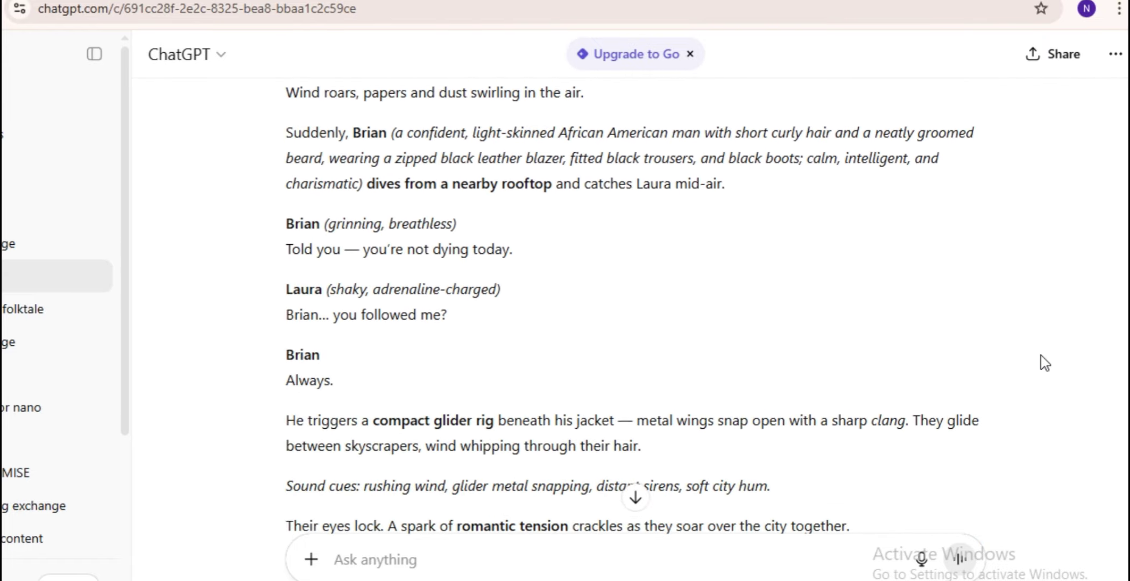
scroll(1042, 355, "down", 11)
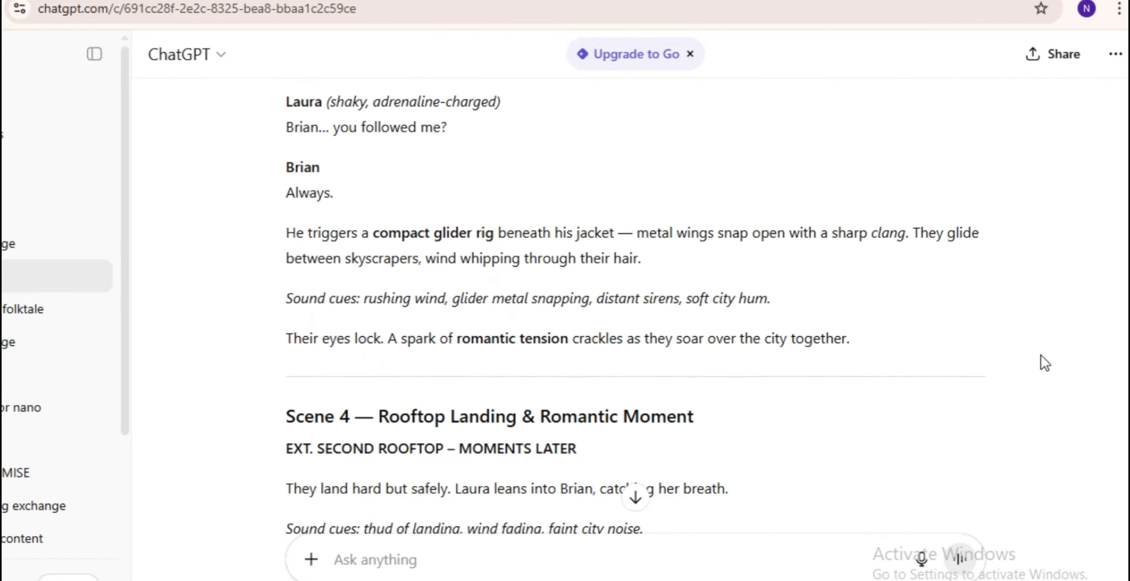
scroll(1041, 356, "down", 1)
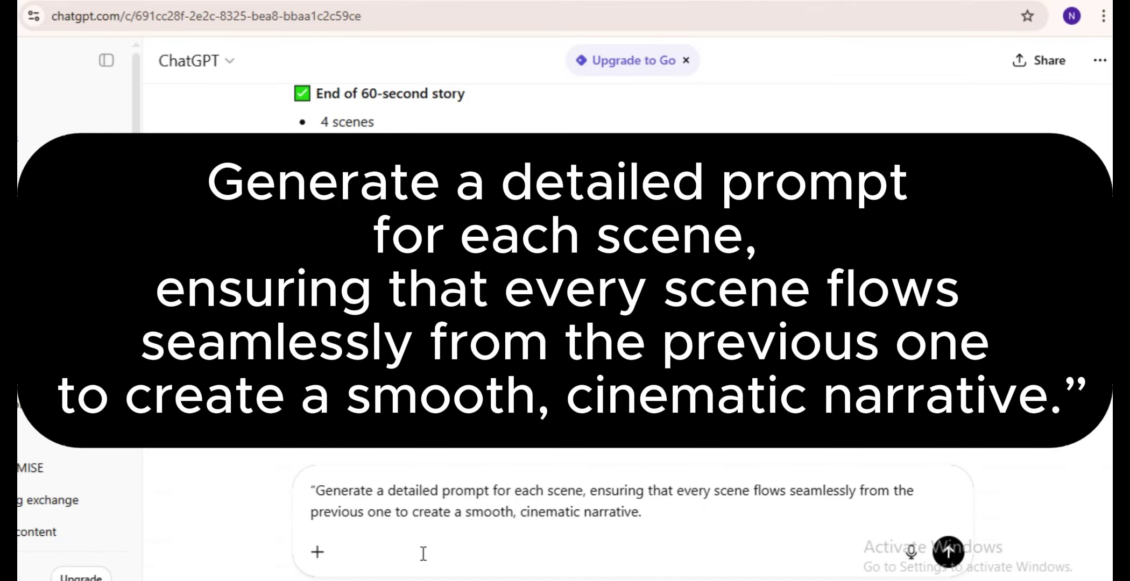
key("Return")
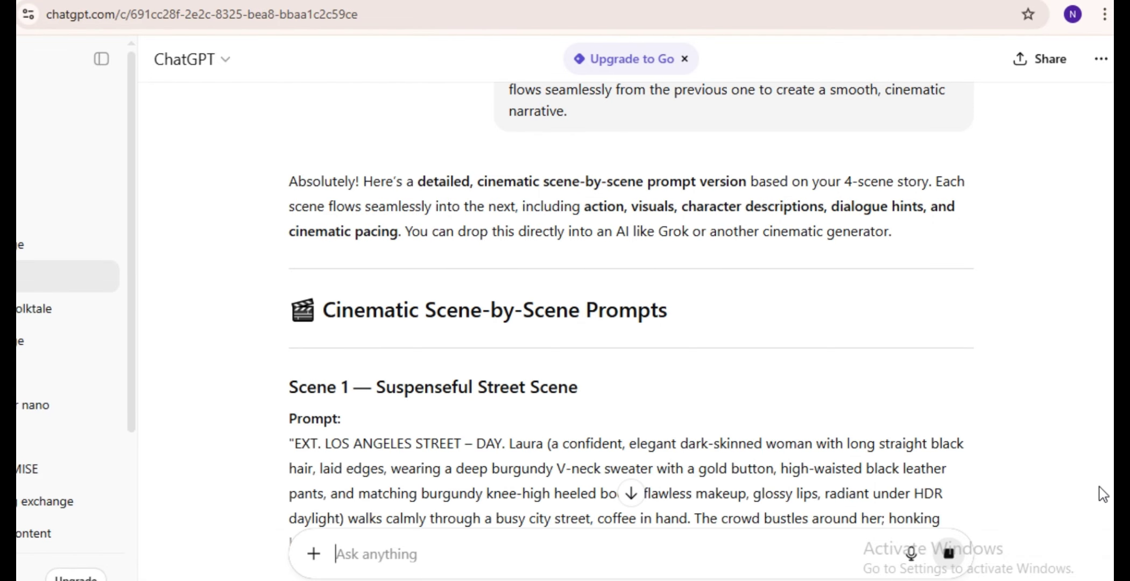
Step: Read through the generated cinematic prompts for Scenes 1 to 4 and the flow notes below them
scroll(1031, 378, "down", 5)
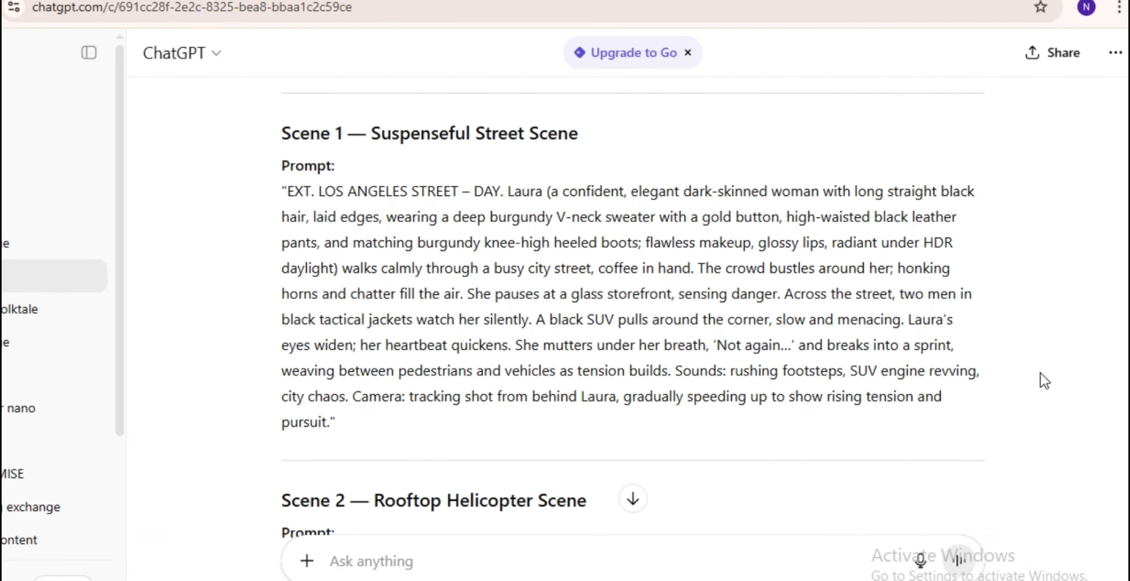
scroll(1045, 381, "down", 4)
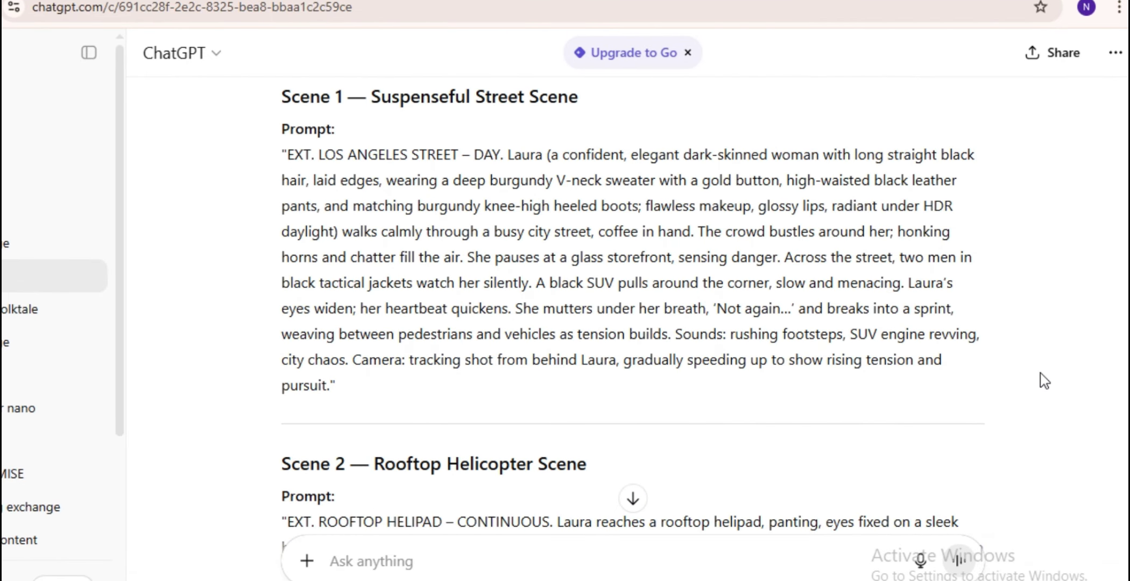
scroll(1044, 380, "down", 2)
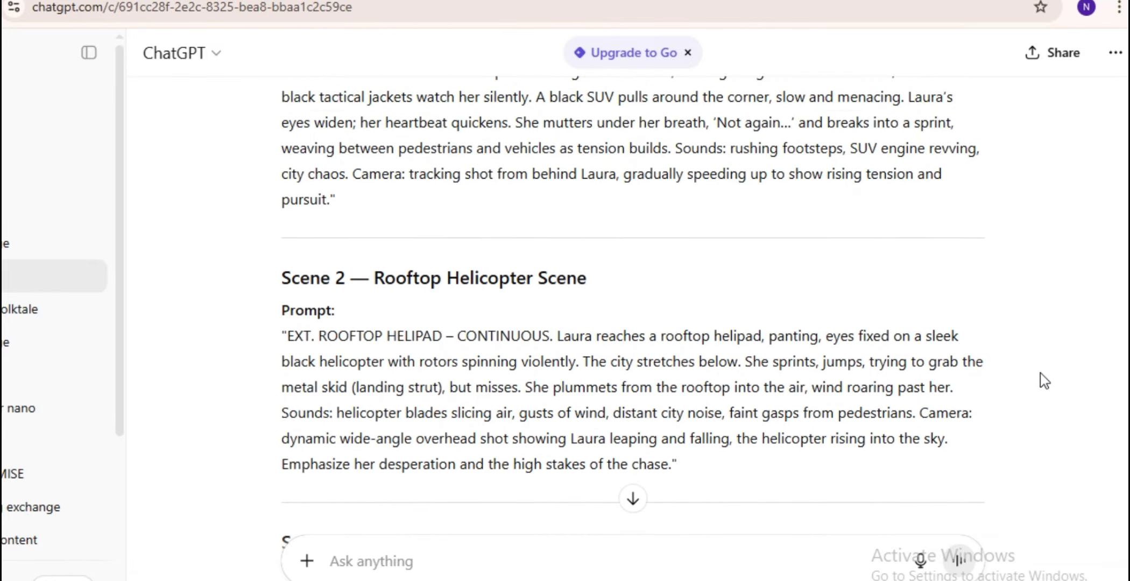
scroll(1045, 381, "down", 1)
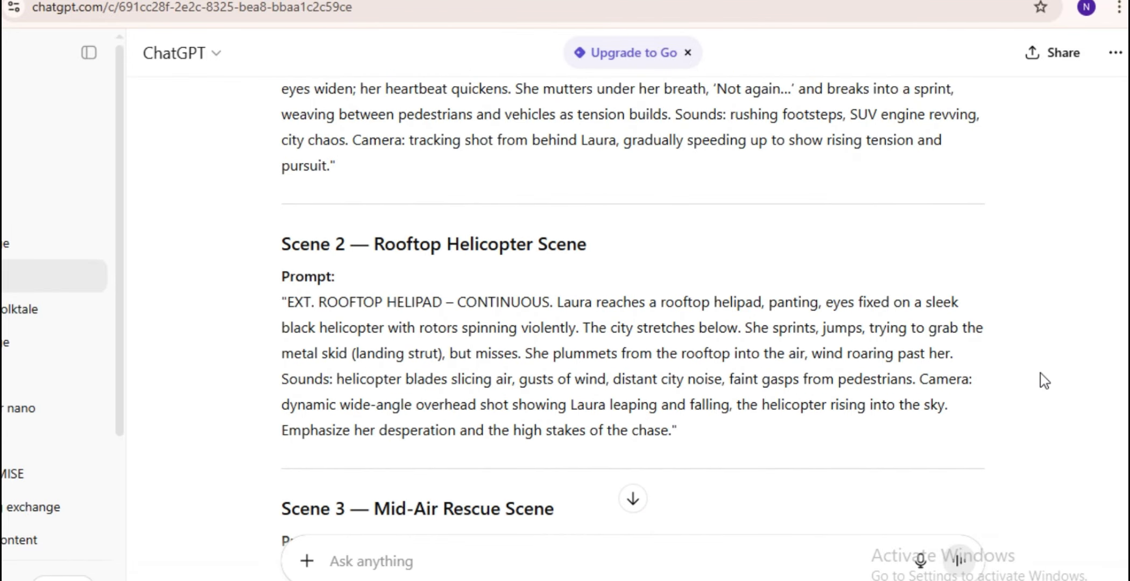
scroll(1044, 380, "down", 9)
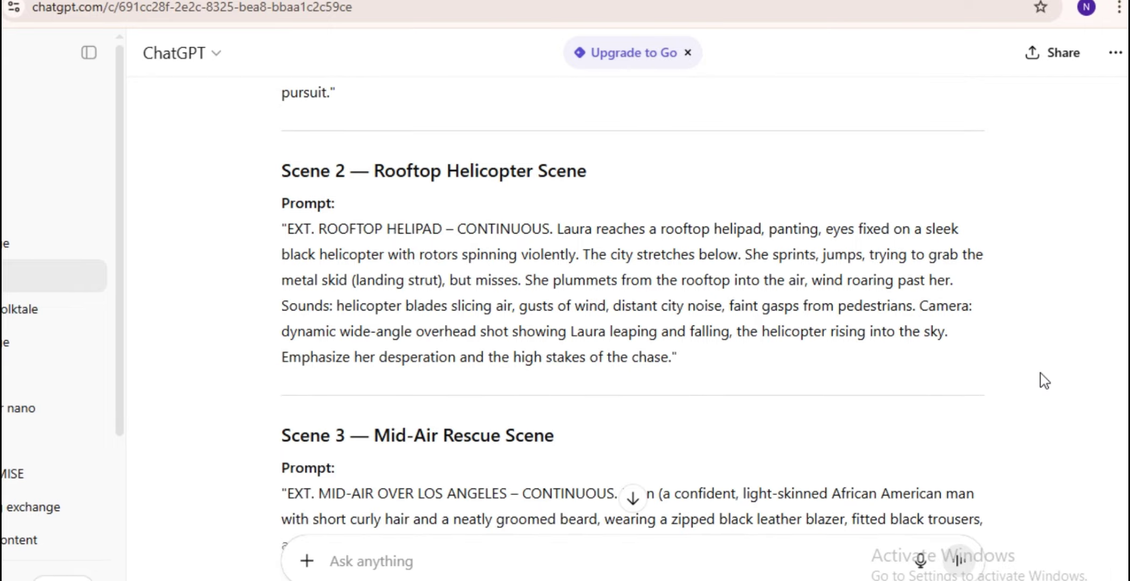
scroll(1045, 381, "down", 20)
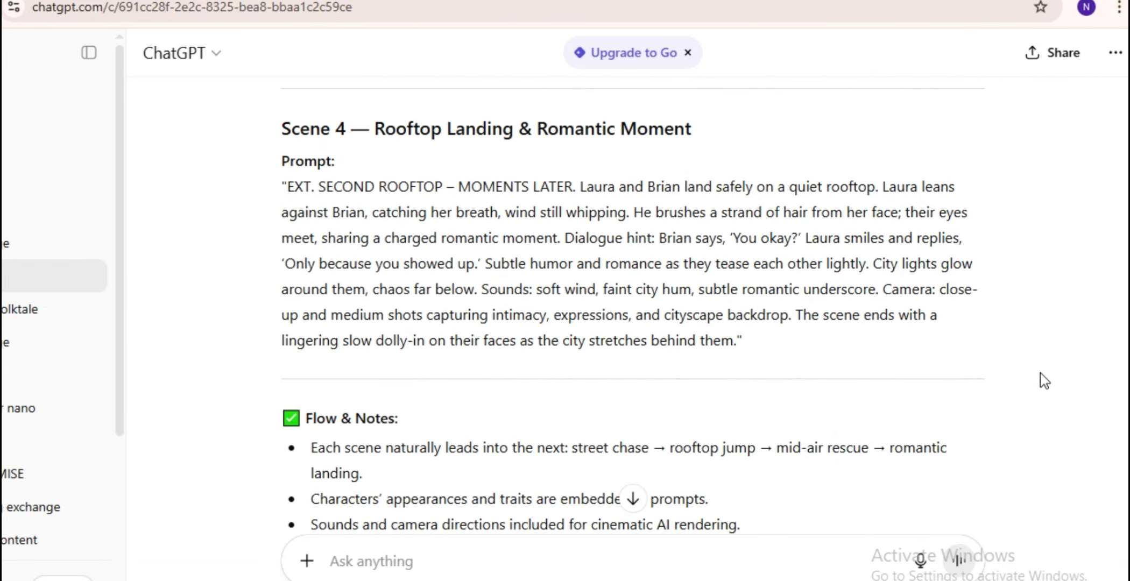
scroll(1044, 381, "up", 8)
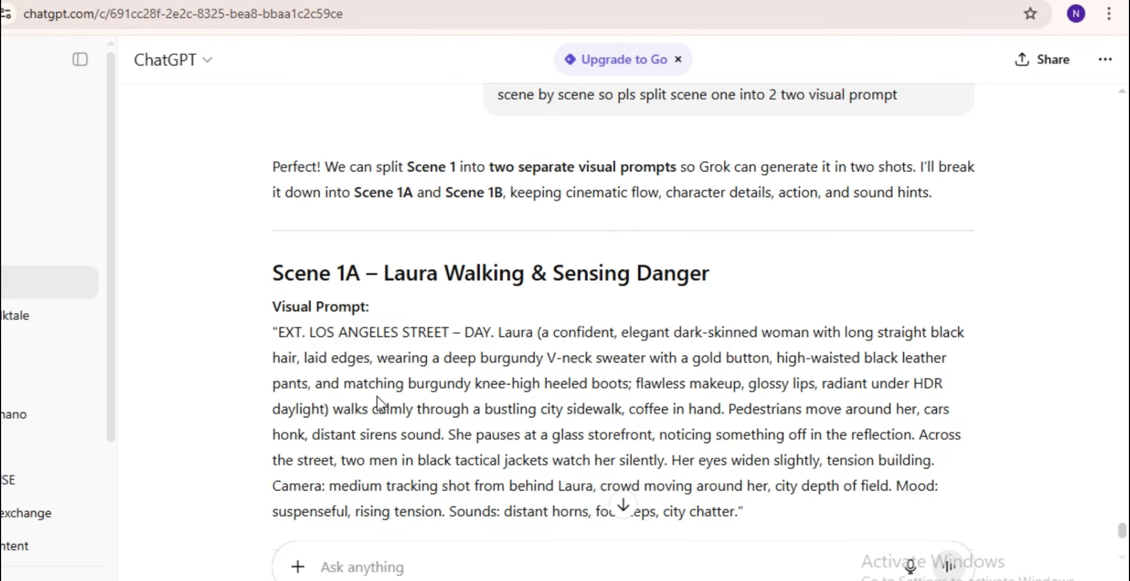
Step: Review the split Scene 1A and Scene 1B prompts and select the text of the Scene 1A-1 visual prompt
scroll(1058, 368, "down", 4)
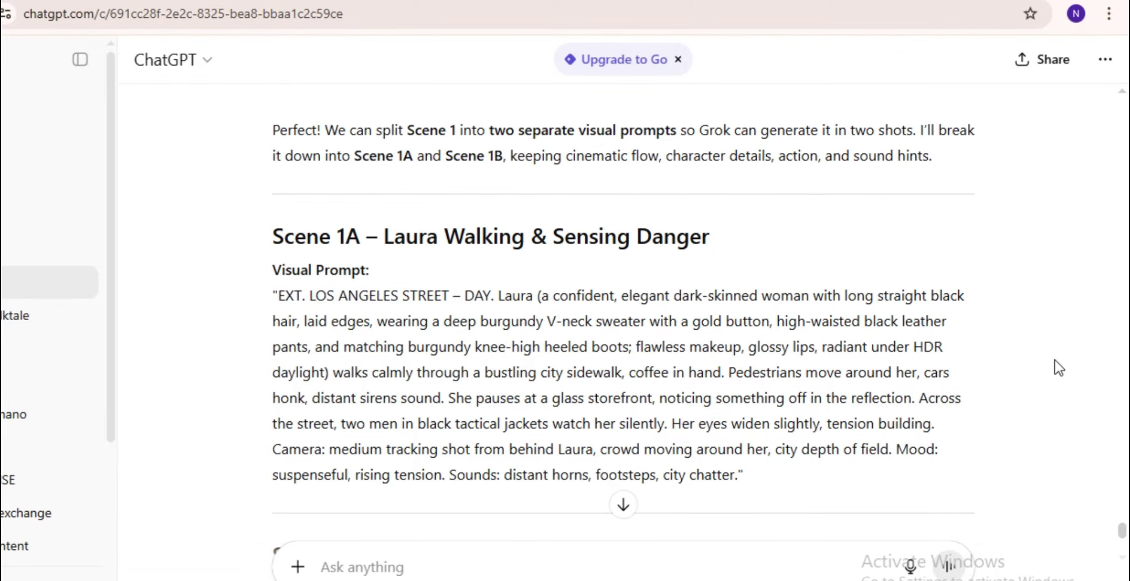
scroll(1059, 369, "down", 8)
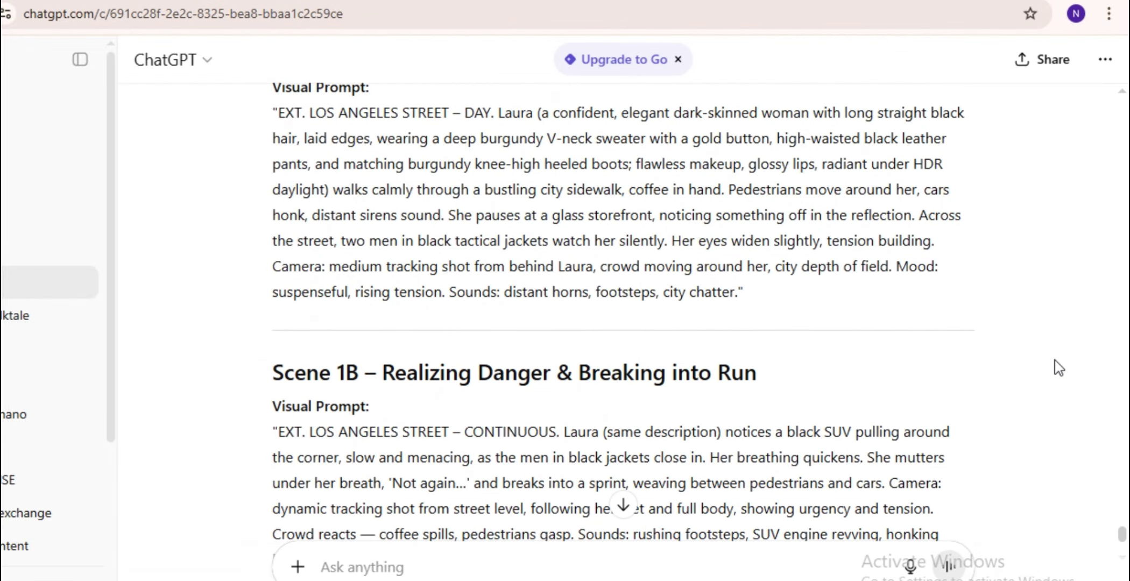
scroll(1059, 368, "up", 1)
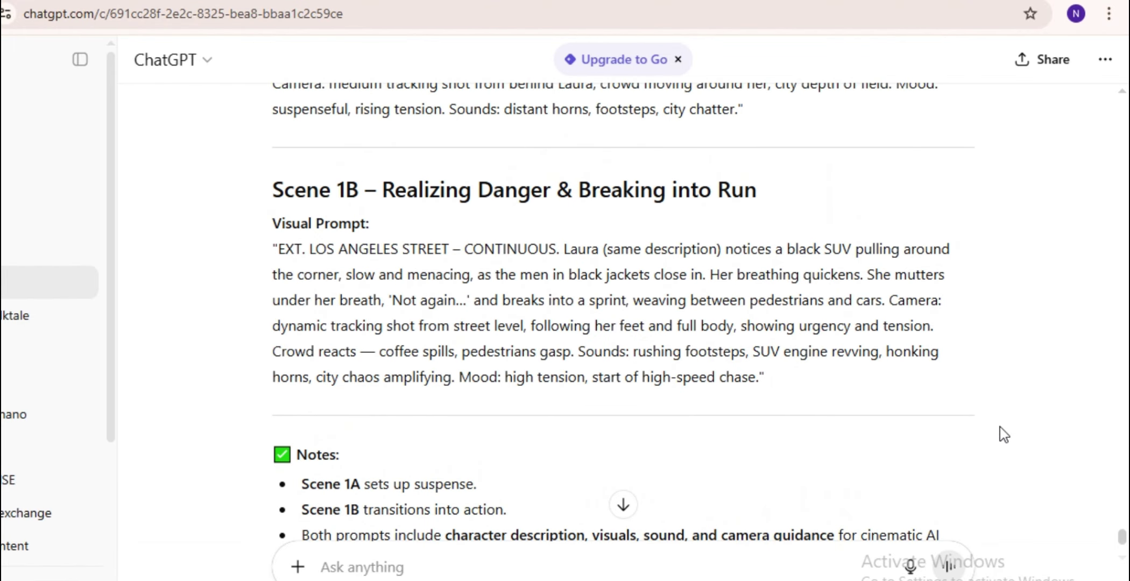
scroll(963, 342, "up", 4)
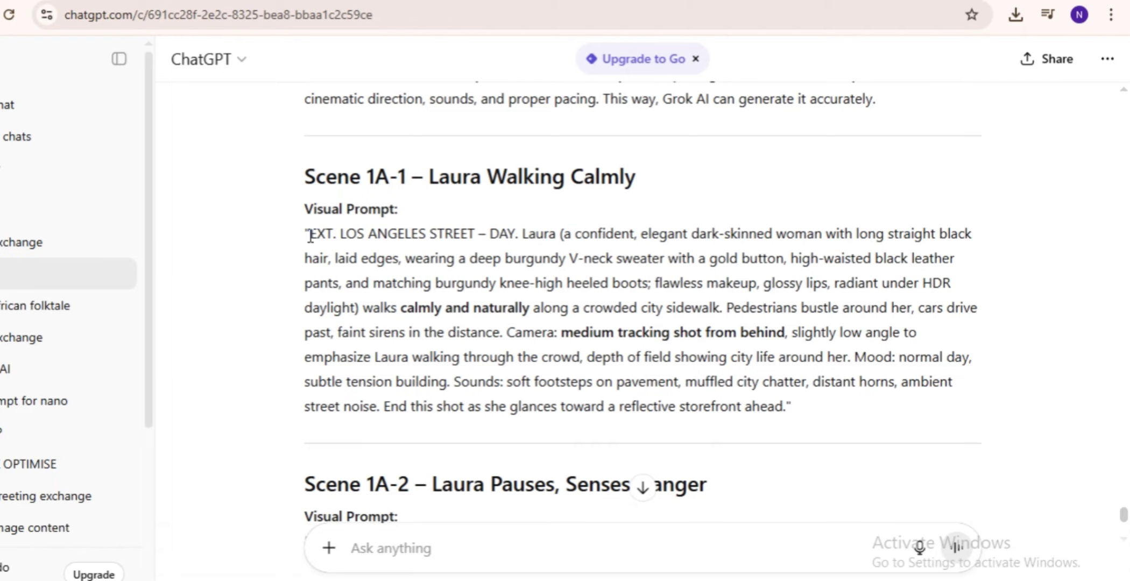
left_click_drag(310, 236, 873, 393)
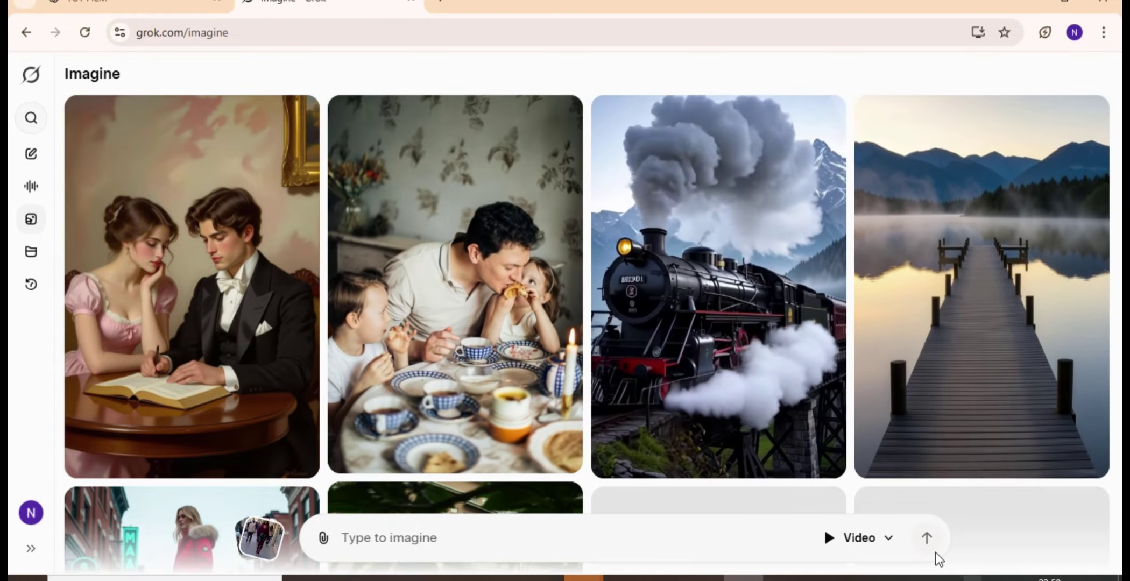
Step: In Grok Imagine, check the video aspect ratio and generate a video from the Scene 1A-1 Los Angeles street prompt ending with "Ultra 8k render"
left_click(889, 538)
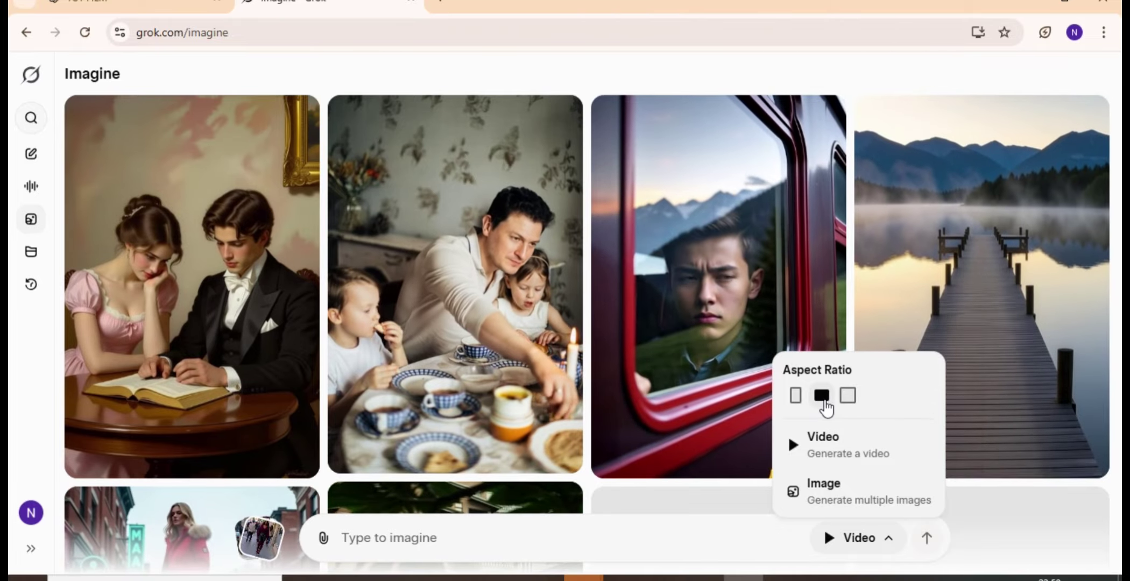
left_click(477, 539)
type("\"EXT. LOS ANGELES STREET – DAY. Laura (a confident, elegant African American woman with long straight black hair, laid edges, wearing a deep burgundy V-neck sweater with a gold button, high-waisted black leather pants, and matching burgundy knee-high heeled boots; flawless makeup, glossy lips, radiant under HDR daylight) walks calmly and naturally along a crowded city sidewalk. Pedestrians bustle around her, cars drive past, faint sirens in the distance. Camera: medium tracking shot from behind, slightly low angle to emphasize Laura walking through the crowd, depth of field showing city life around her. Mood: normal day, subtle tension building. Sounds: soft footsteps on pavement, muffled city chatter, distant horns, ambient street noise. End this shot as she glances toward a reflective storefront ahead.\" Ultra 8k render")
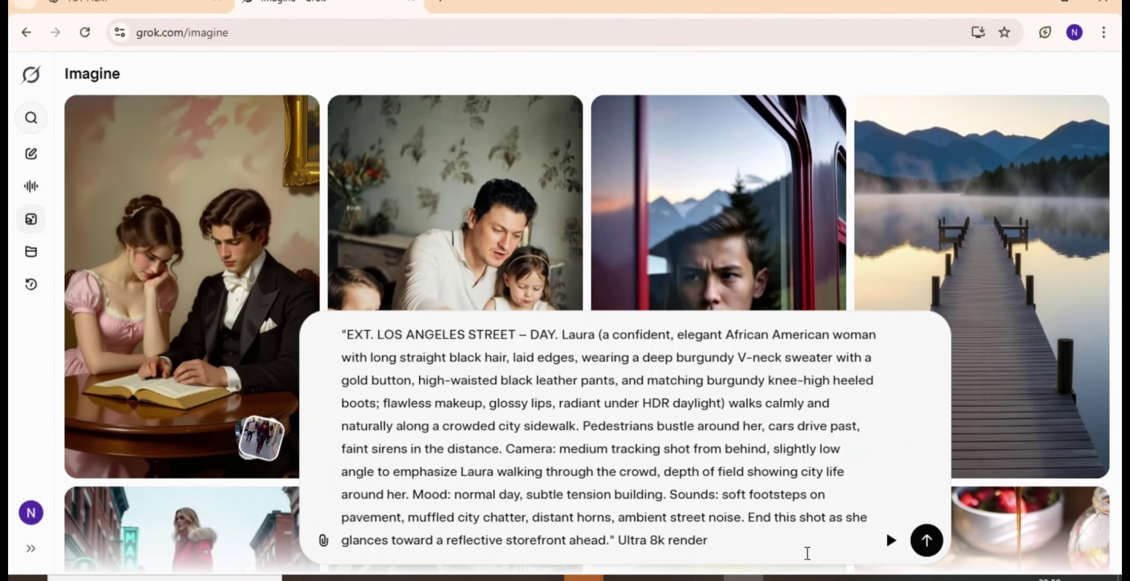
left_click(927, 540)
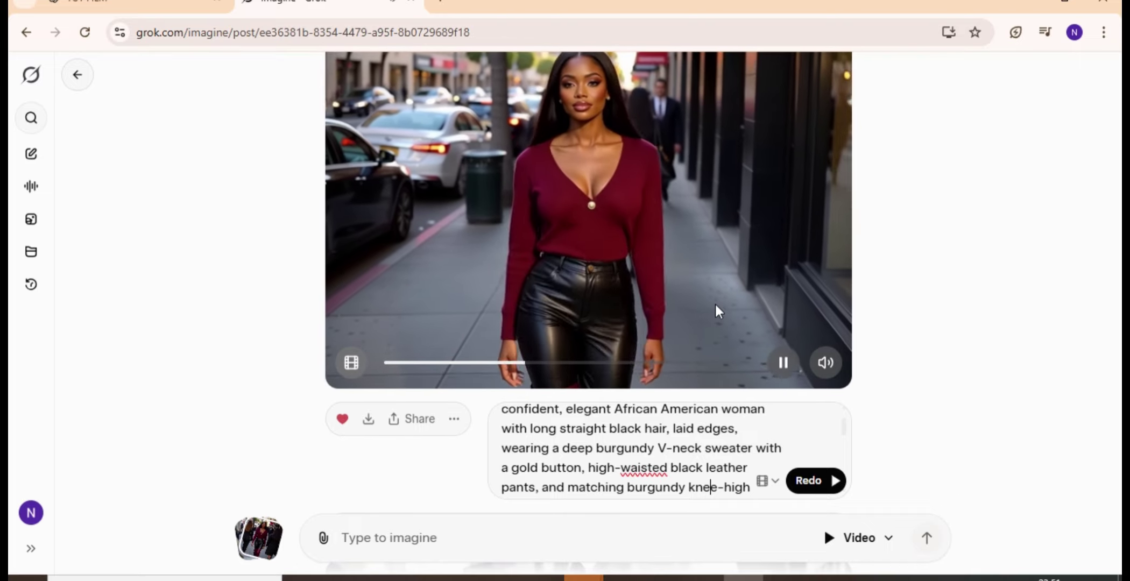
Step: Preview the generated Los Angeles street video and download it
left_click(783, 366)
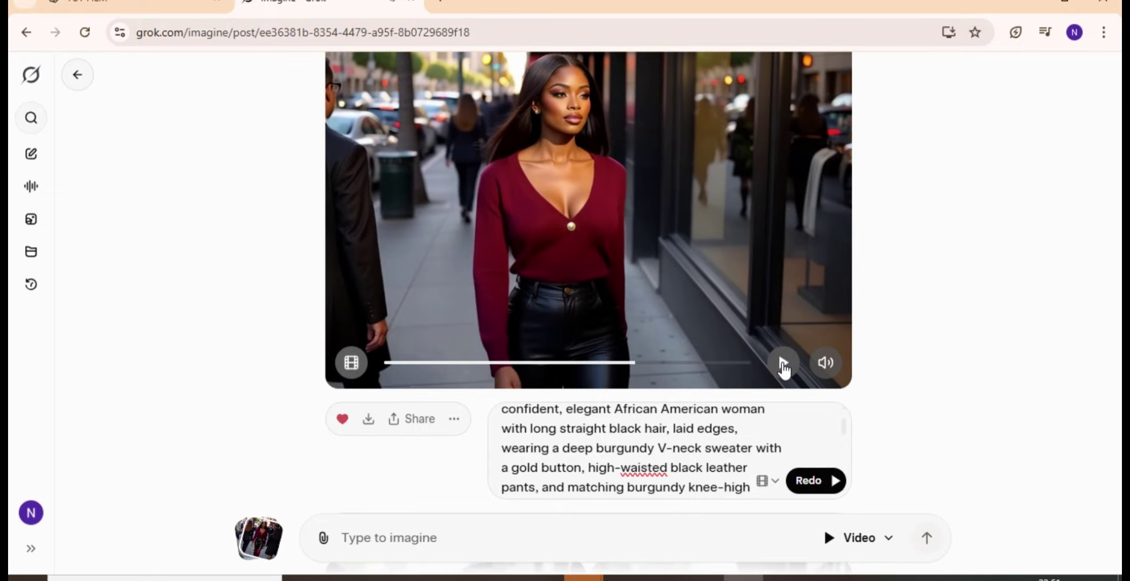
left_click(784, 365)
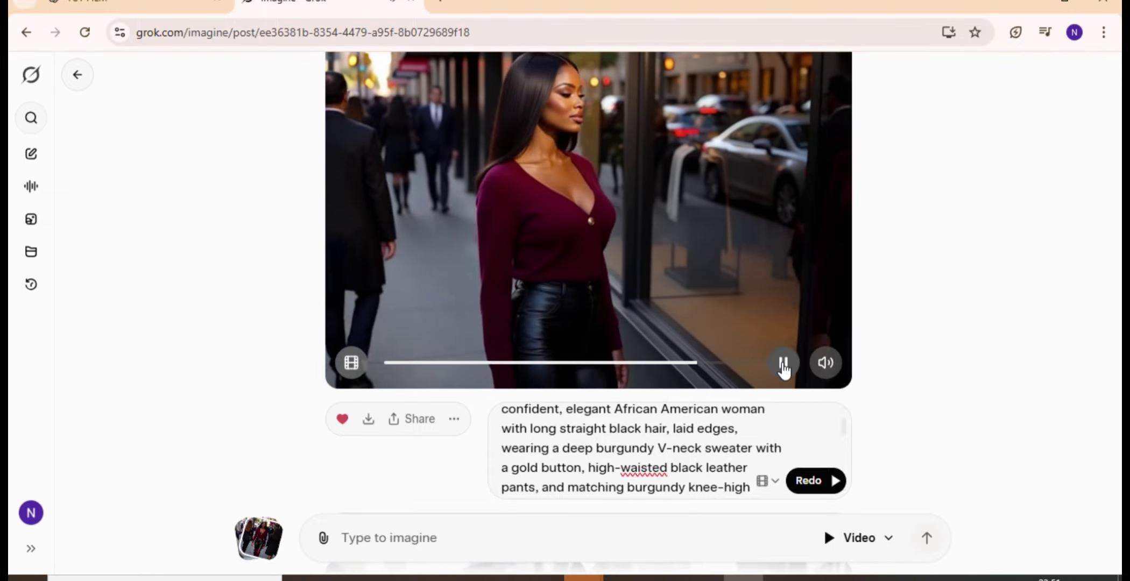
left_click(783, 364)
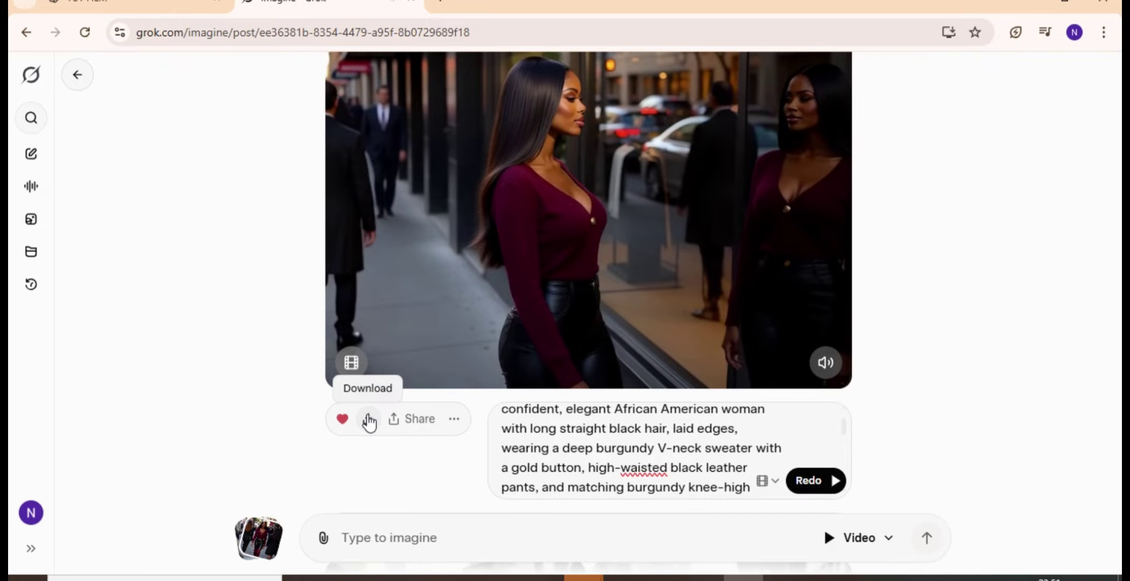
left_click(369, 423)
scroll(539, 410, "up", 1)
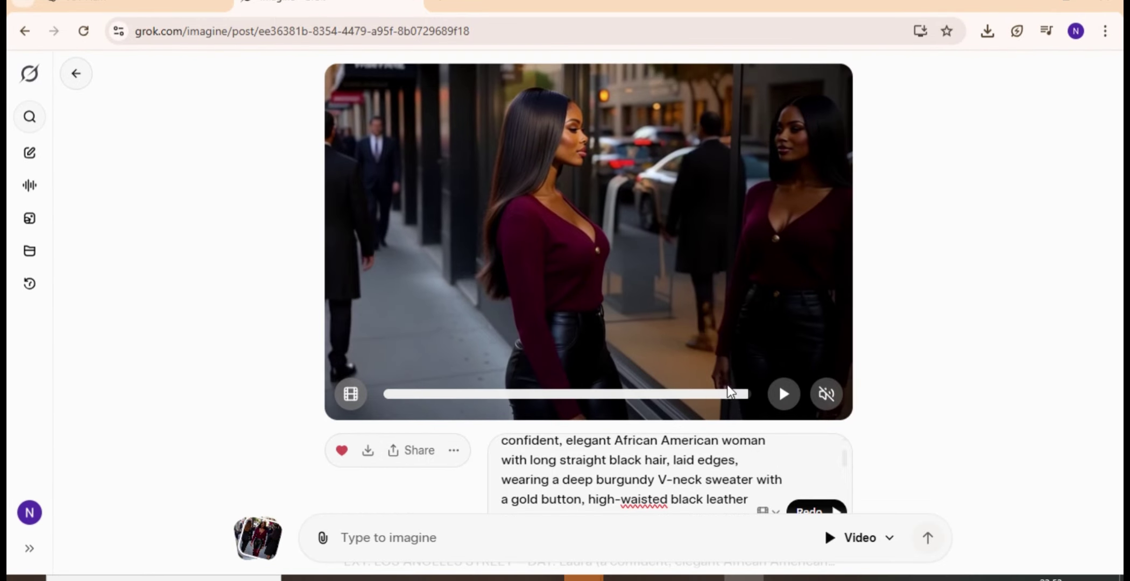
Step: Copy the video frame of the woman walking beside the storefront and submit it as a new starting image in Imagine
left_click_drag(699, 400, 644, 400)
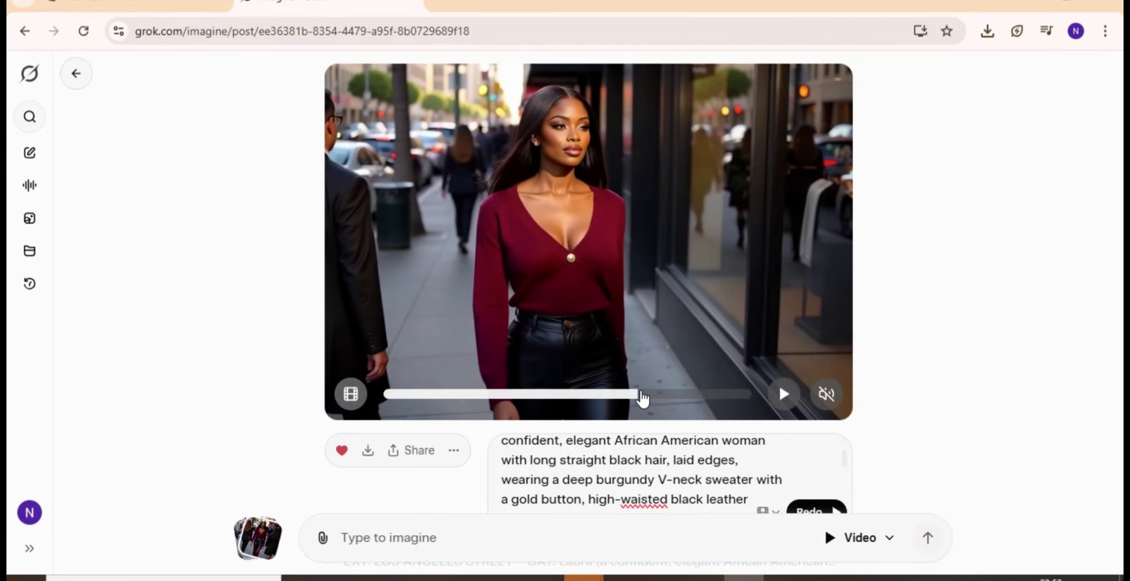
left_click_drag(644, 399, 630, 394)
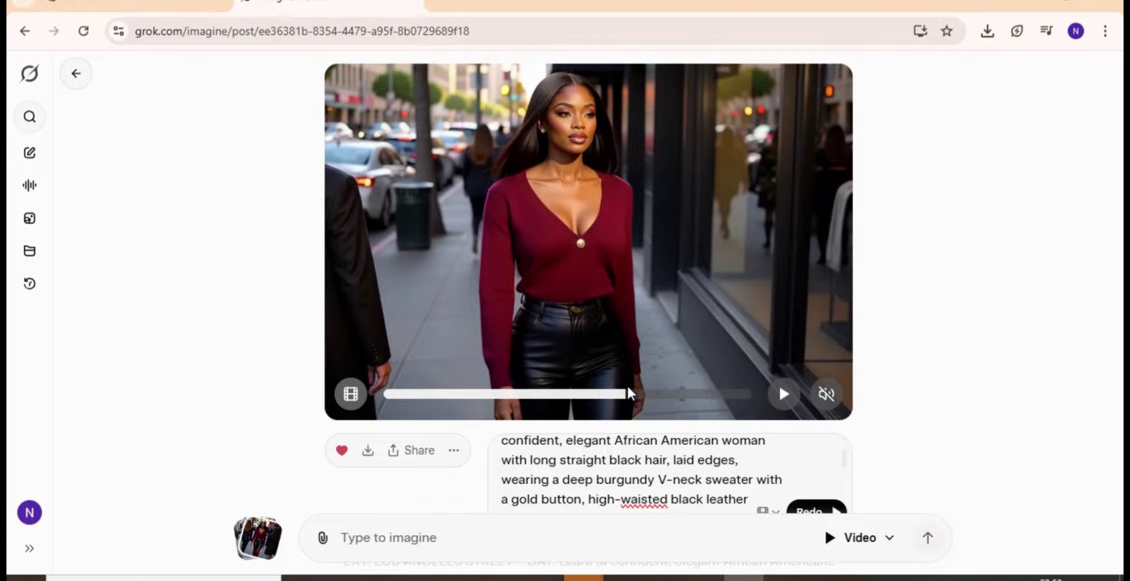
right_click(628, 245)
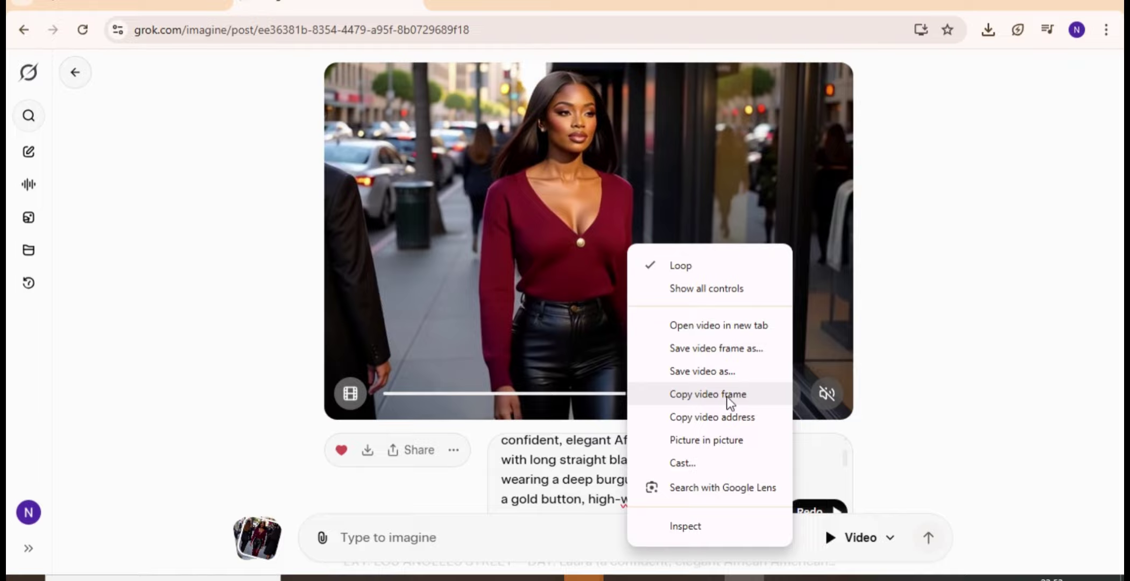
left_click(706, 397)
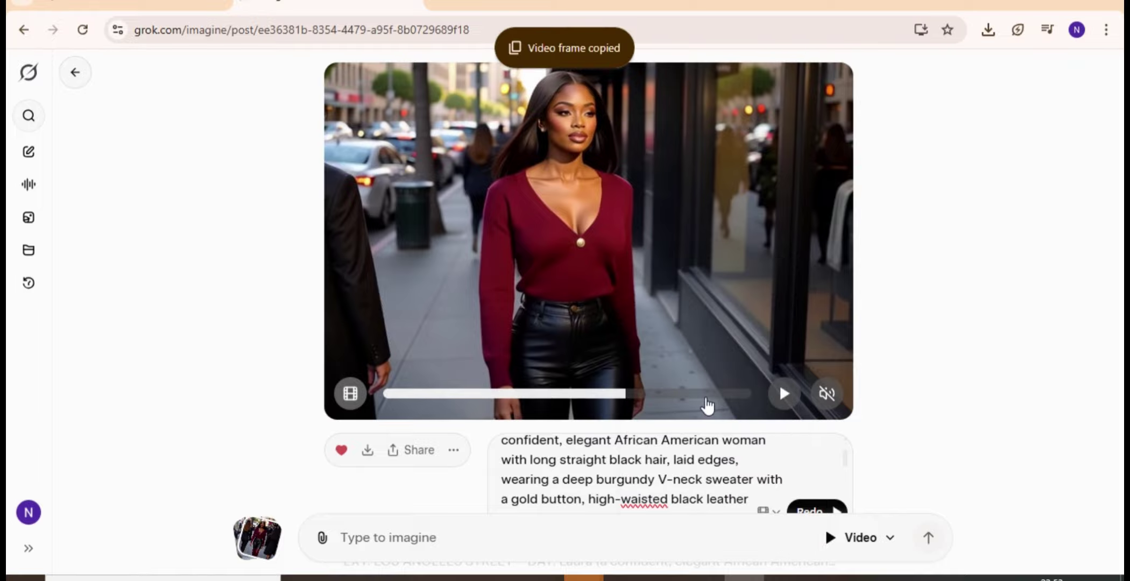
left_click(76, 76)
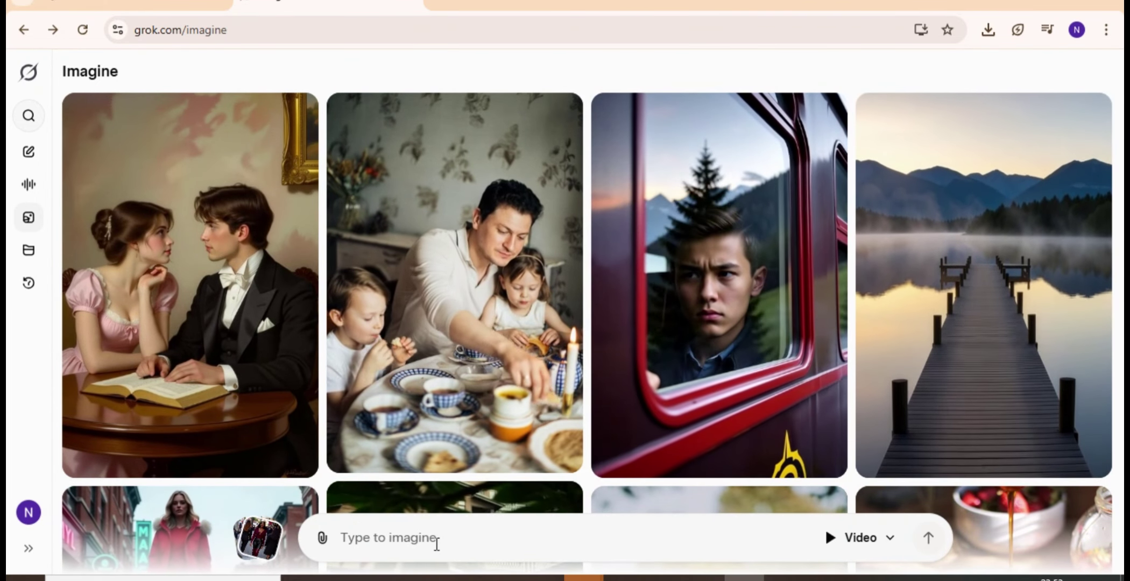
key("Return")
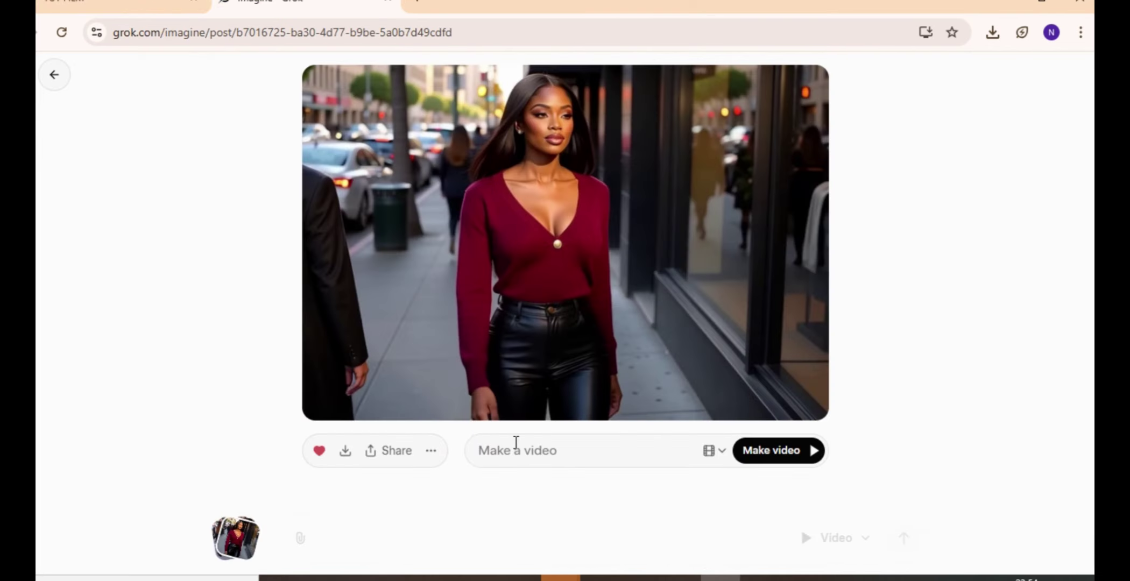
Step: Generate a video from the uploaded frame with the "EXT. LOS ANGELES STREET – CONTINUOUS" prompt about pausing at a glass storefront
left_click(516, 443)
key("ctrl+v")
scroll(639, 428, "up", 5)
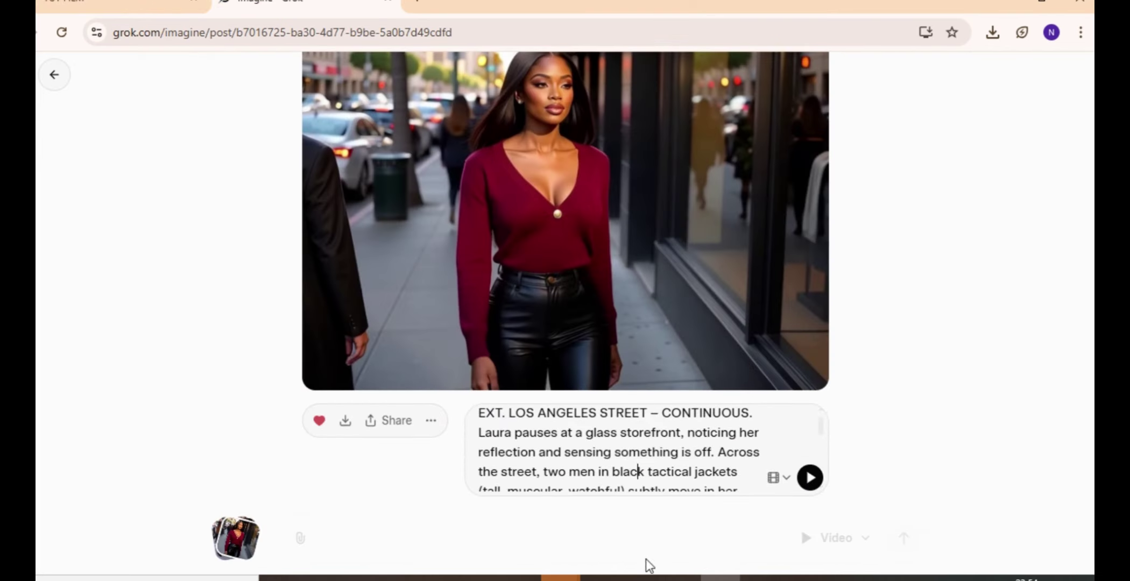
scroll(743, 463, "down", 10)
left_click(810, 477)
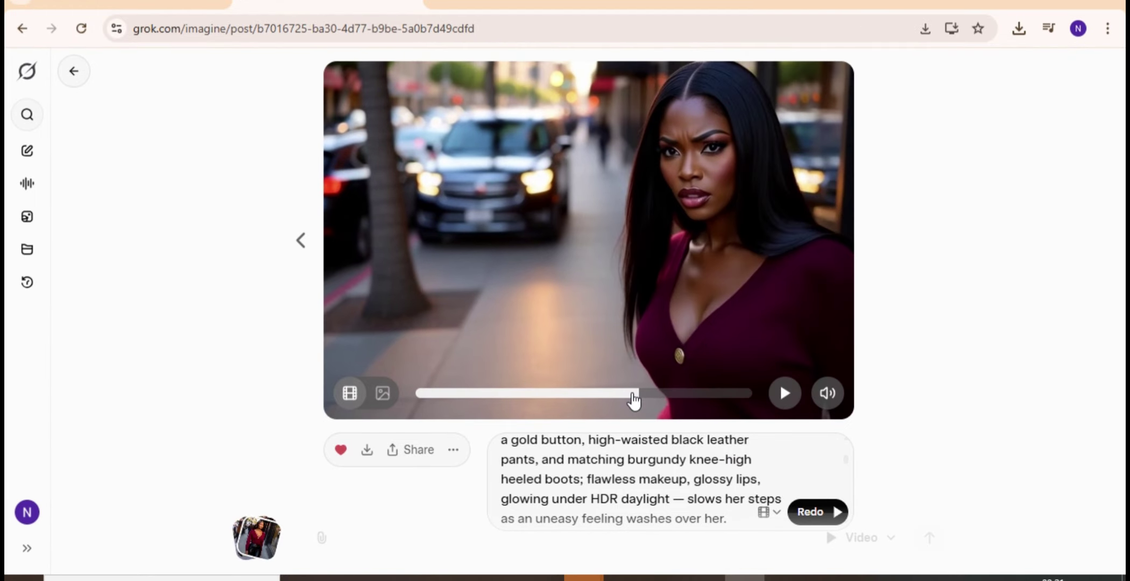
Step: Copy the final close-up frame of the new video and use it as the starting image of a new Imagine post
left_click_drag(631, 394, 660, 395)
left_click_drag(734, 401, 746, 399)
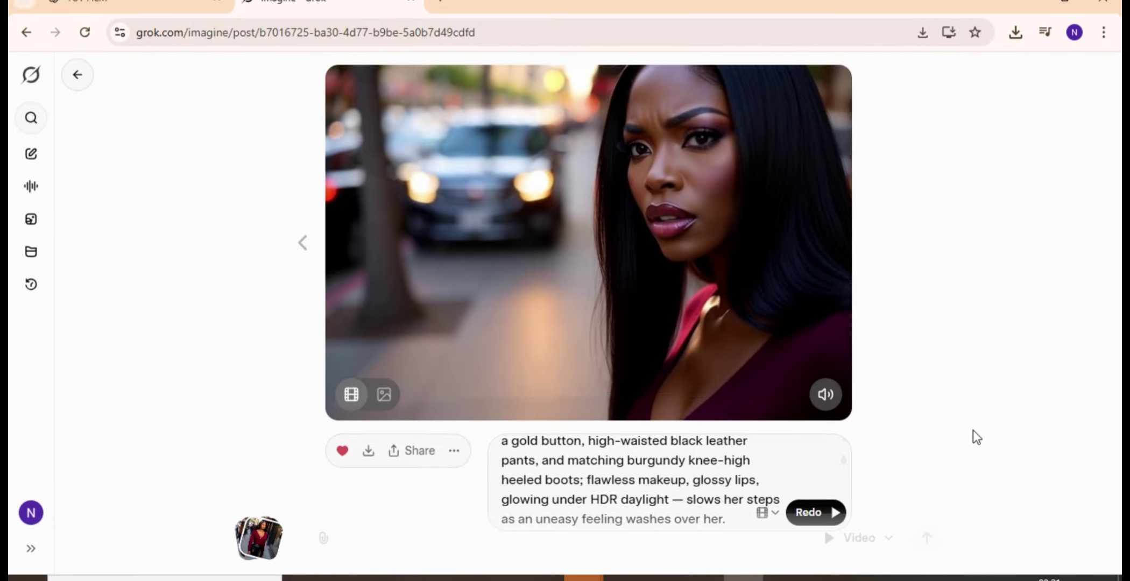
right_click(626, 177)
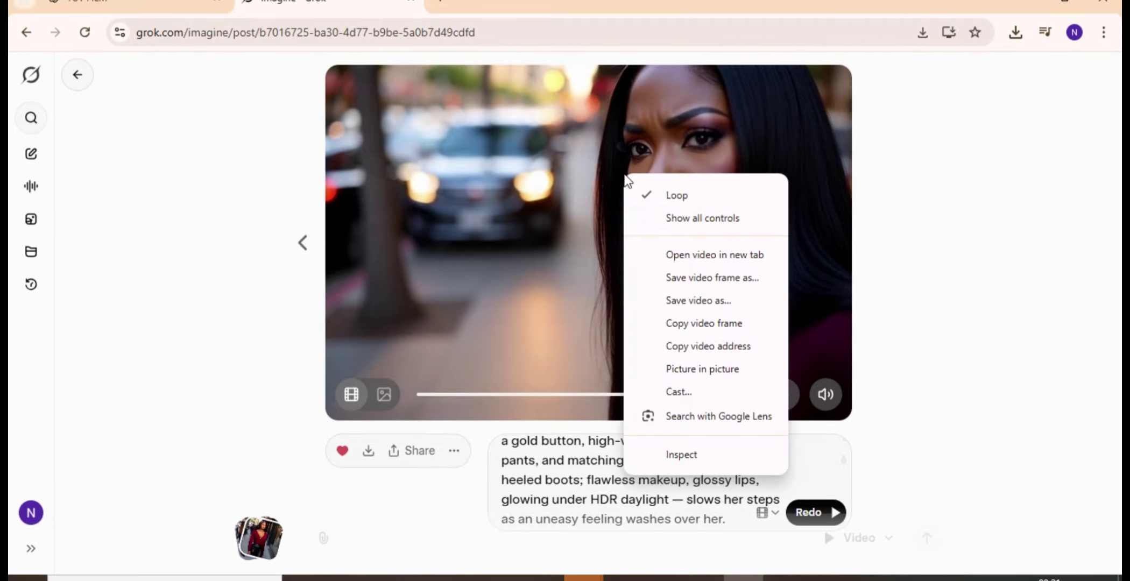
left_click(696, 324)
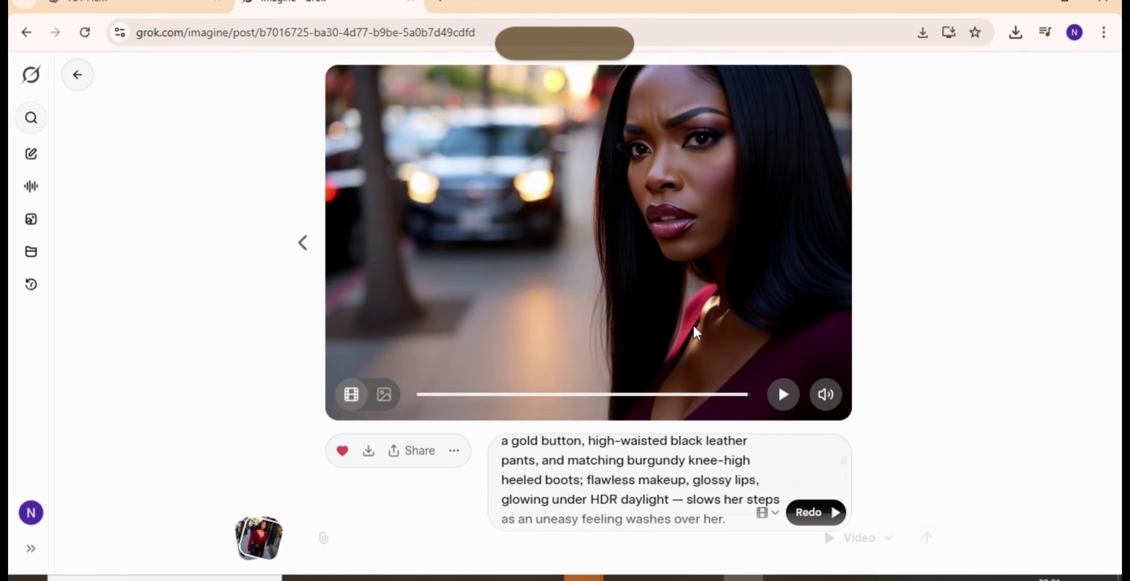
left_click(78, 81)
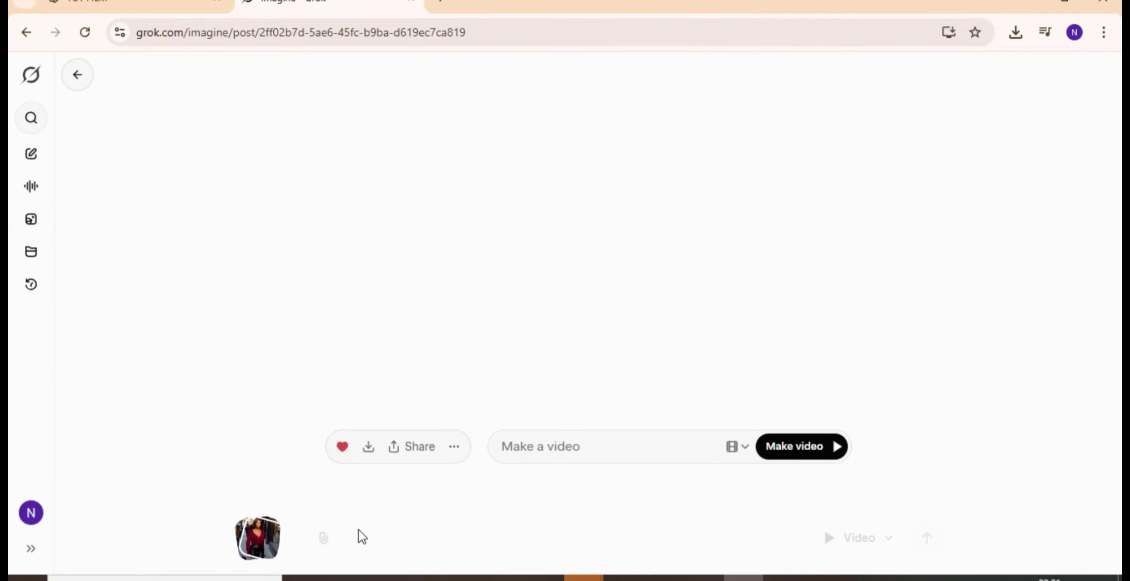
Step: Generate a video from the close-up frame with the chase prompt ending "Ultra 8K cinematic clarity"
left_click(573, 462)
key("ctrl+v")
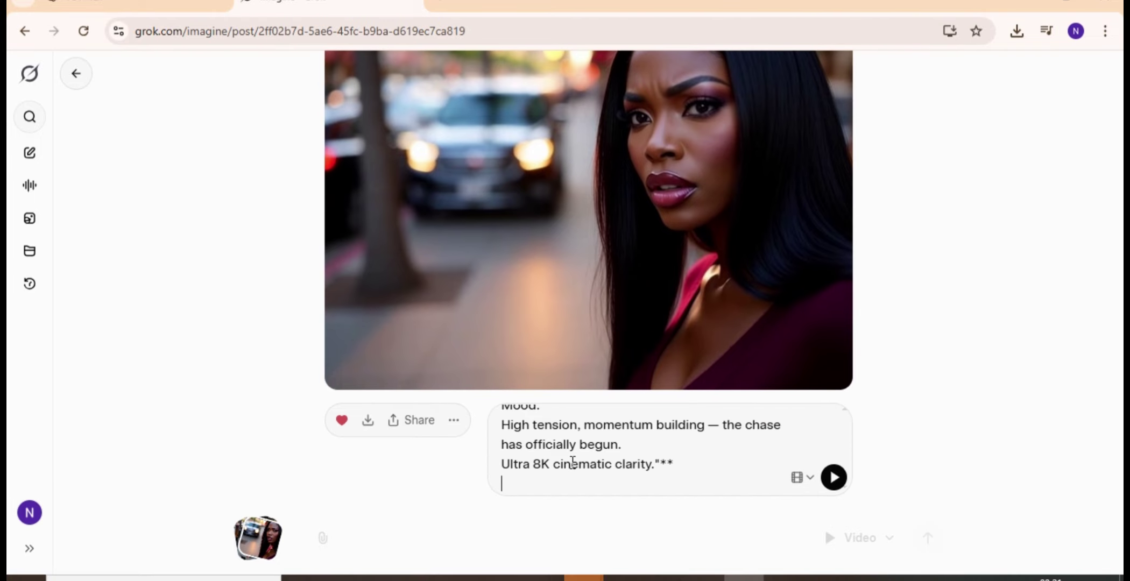
left_click(834, 478)
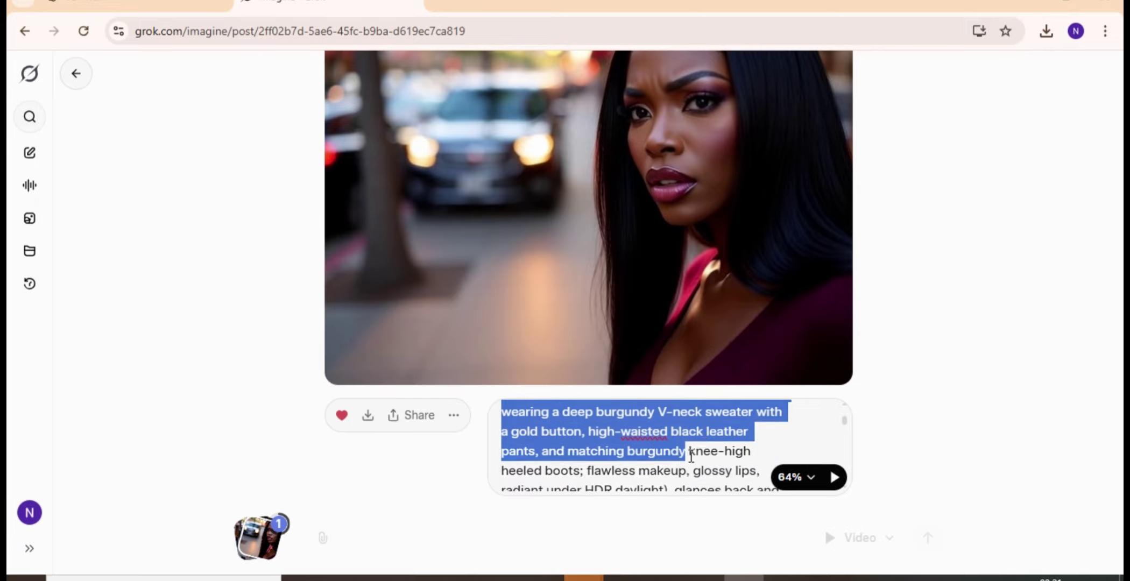
Step: Review the Los Angeles street chase prompt and play back the videos generated from the close-up frame
left_click_drag(707, 429, 710, 471)
left_click(711, 472)
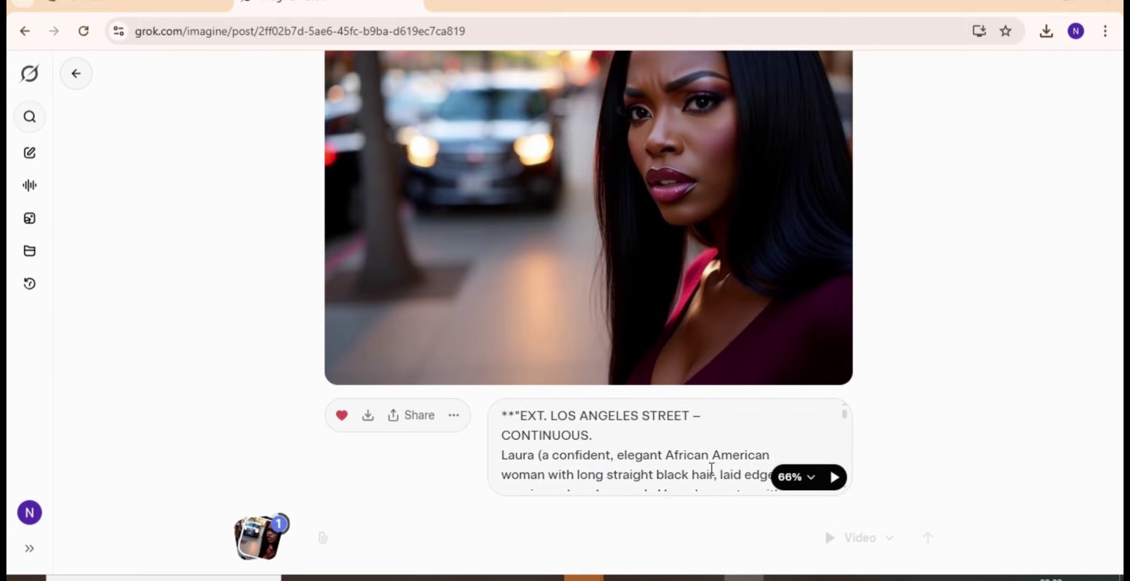
left_click(712, 469)
left_click(712, 471)
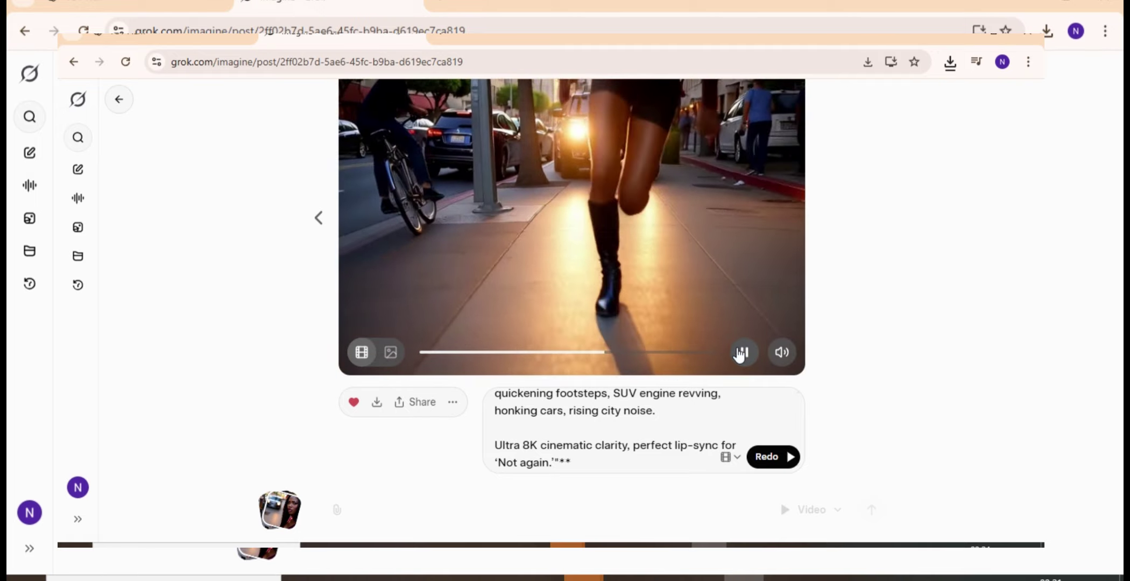
left_click(742, 353)
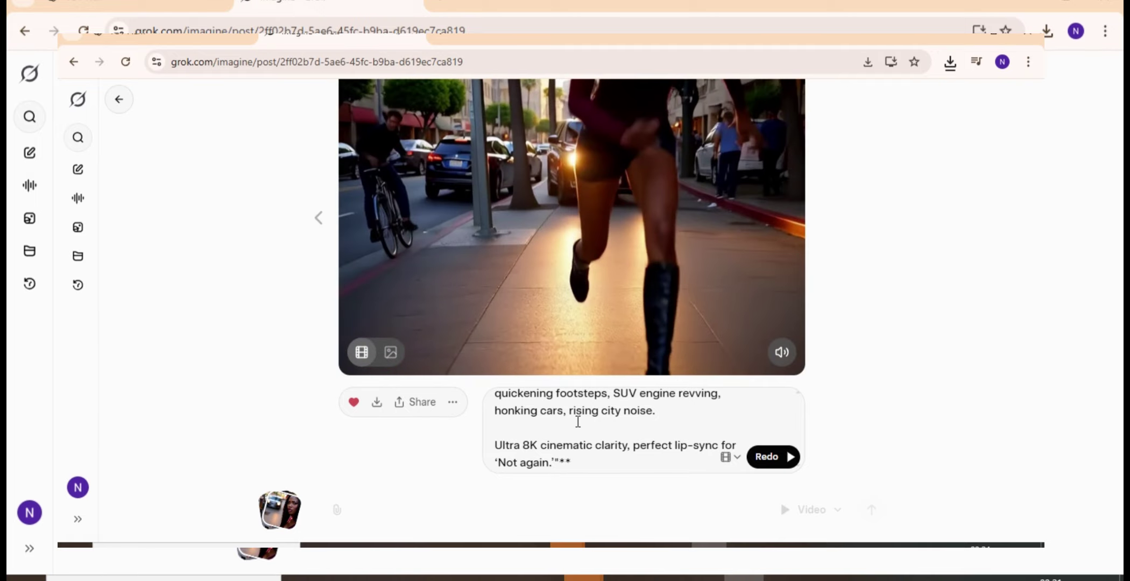
scroll(578, 422, "up", 8)
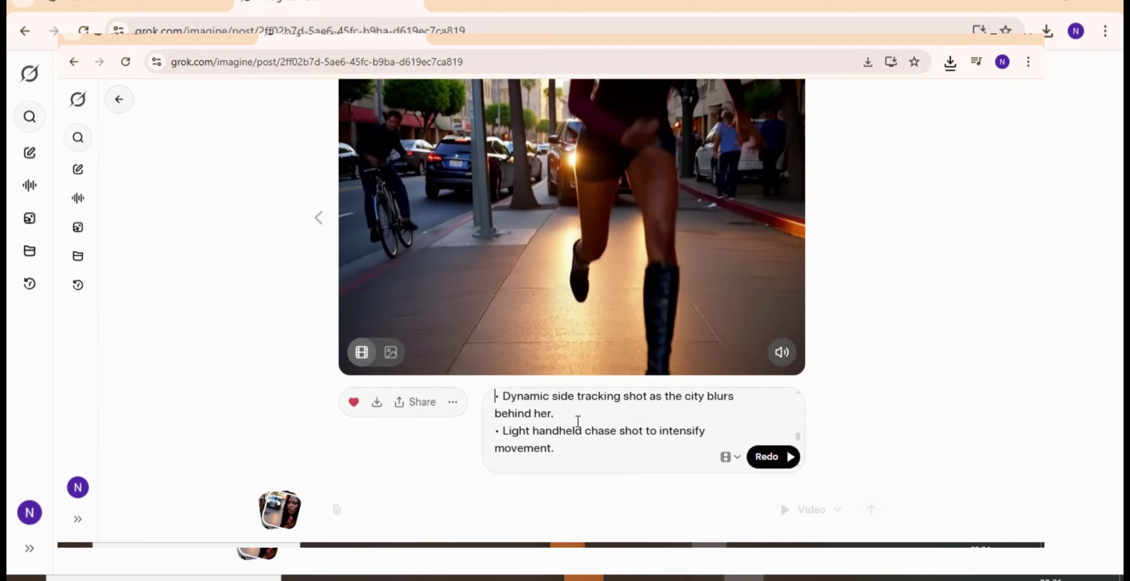
scroll(578, 422, "up", 6)
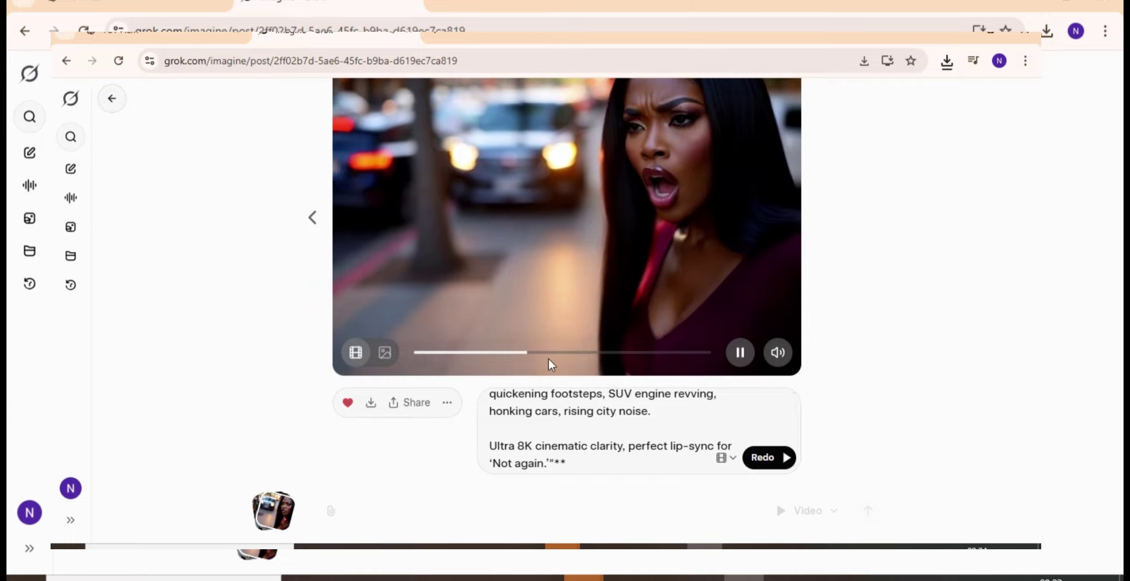
left_click(696, 369)
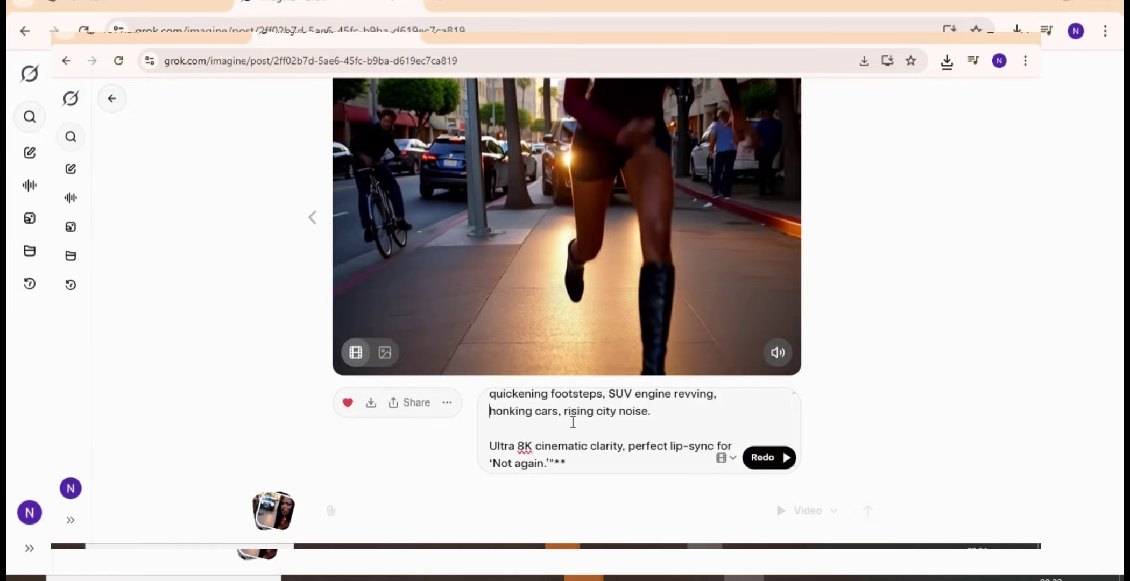
scroll(574, 422, "up", 5)
scroll(573, 422, "up", 10)
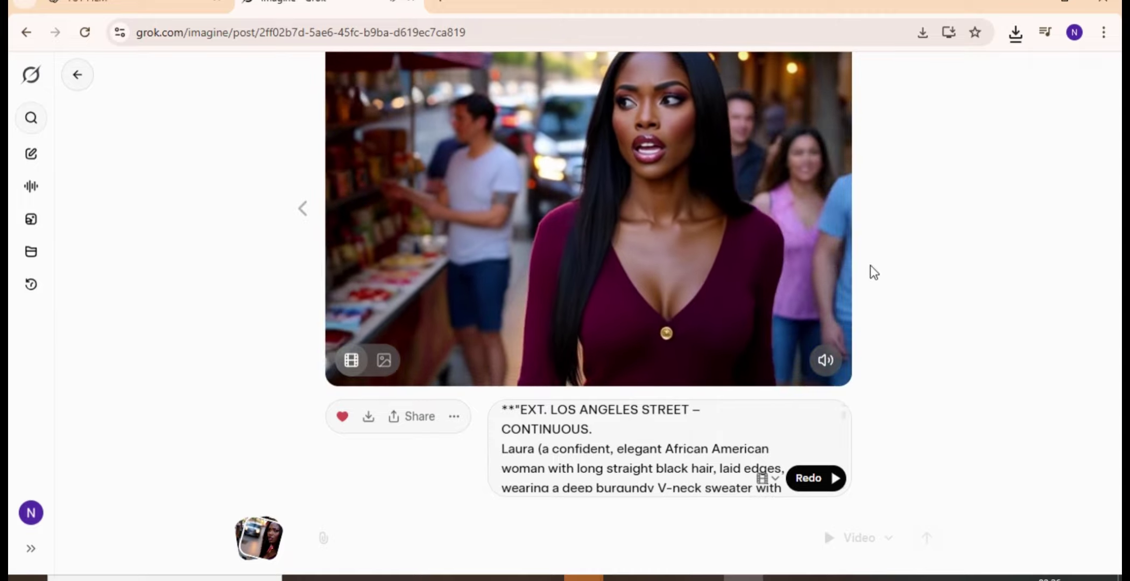
mouse_move(684, 317)
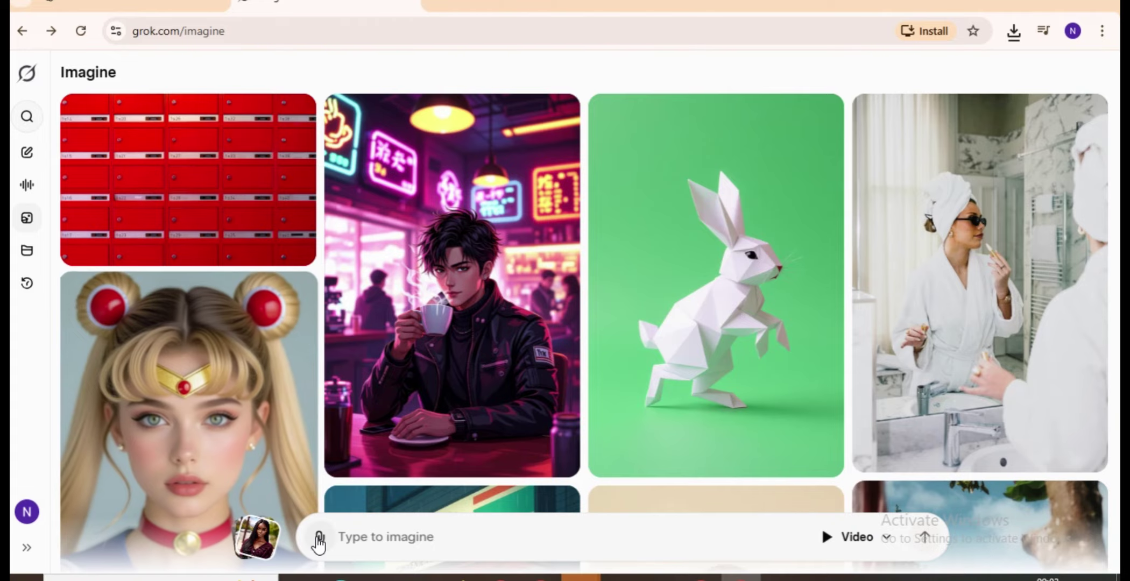
Step: Upload the image file "laura" from the Downloads folder as a new Imagine starting image
left_click(319, 537)
left_click(367, 366)
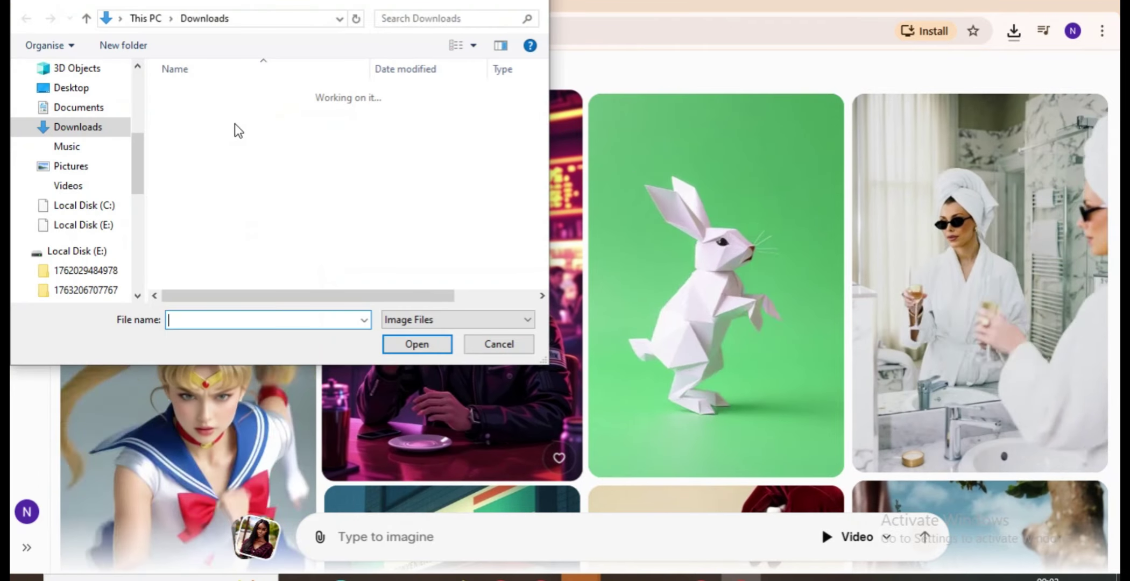
left_click(196, 117)
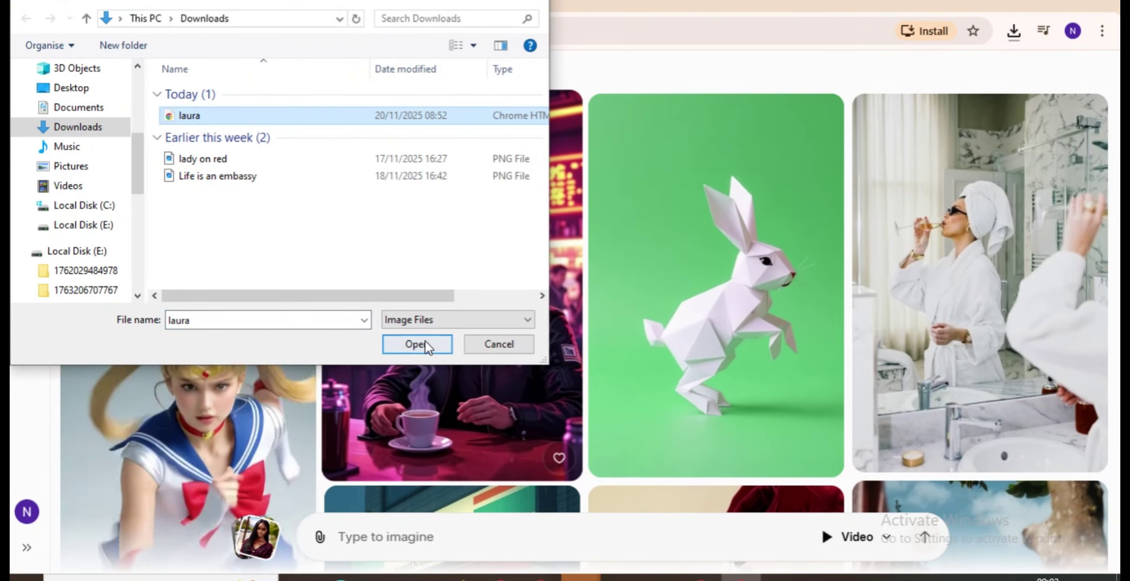
left_click(417, 344)
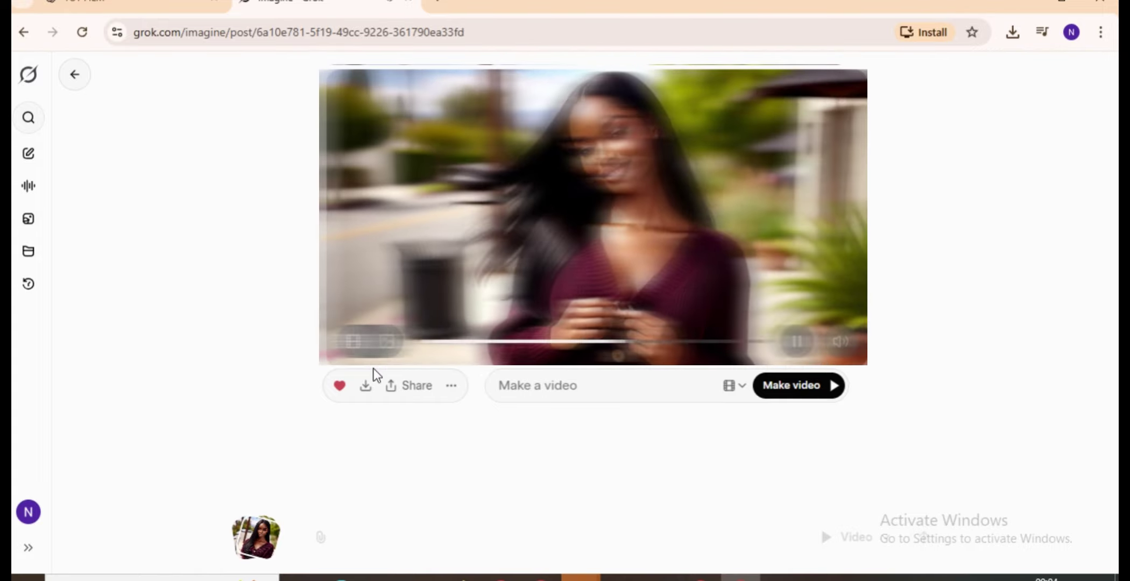
Step: Open the Behavior settings and make sure Enable Automatic Video Generation is switched off
left_click(29, 514)
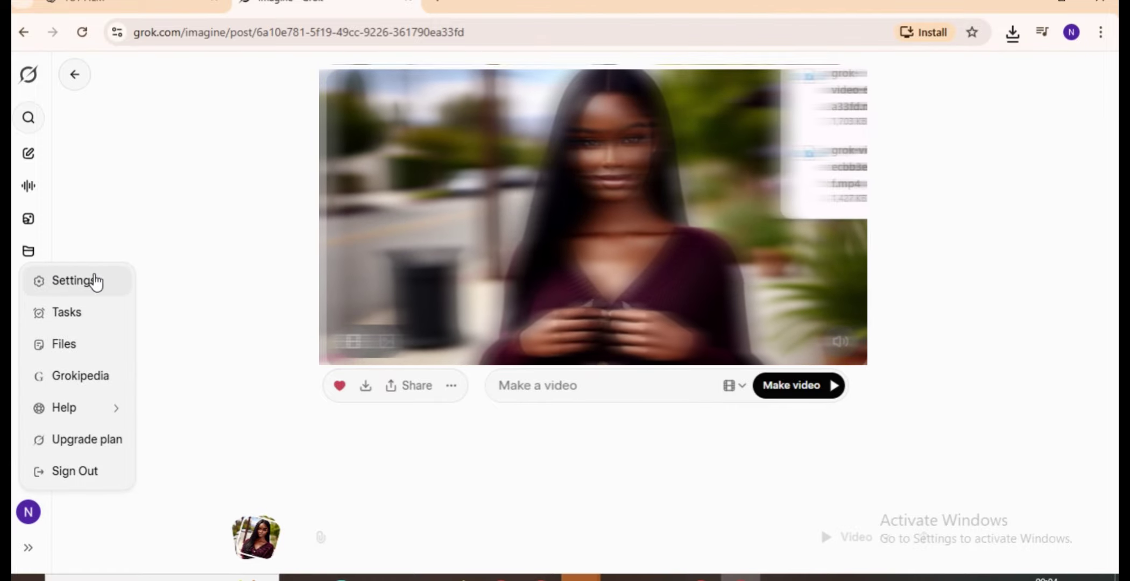
left_click(75, 281)
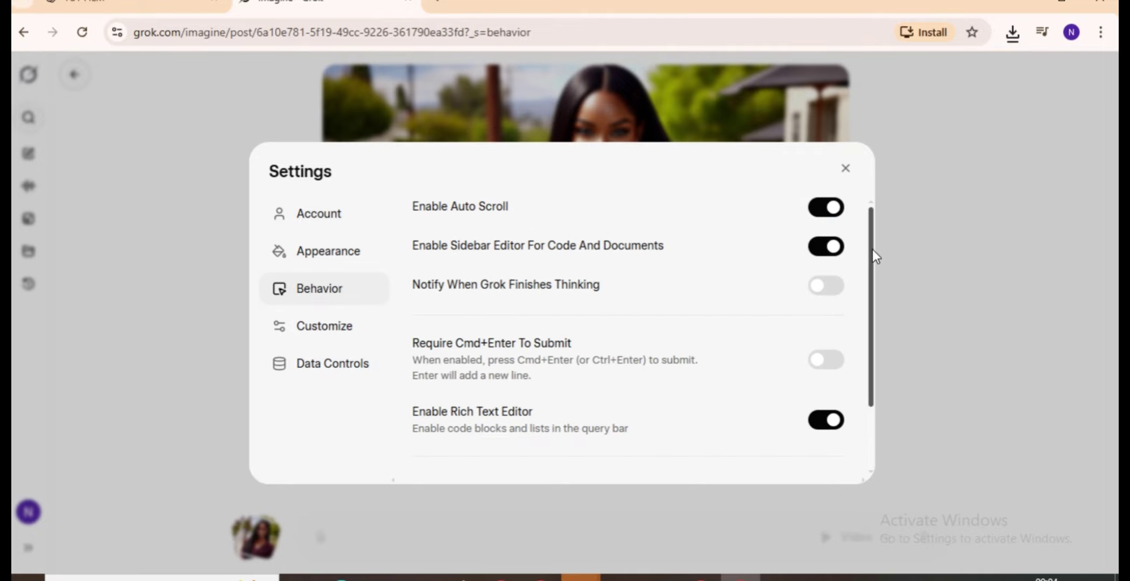
left_click_drag(872, 249, 869, 345)
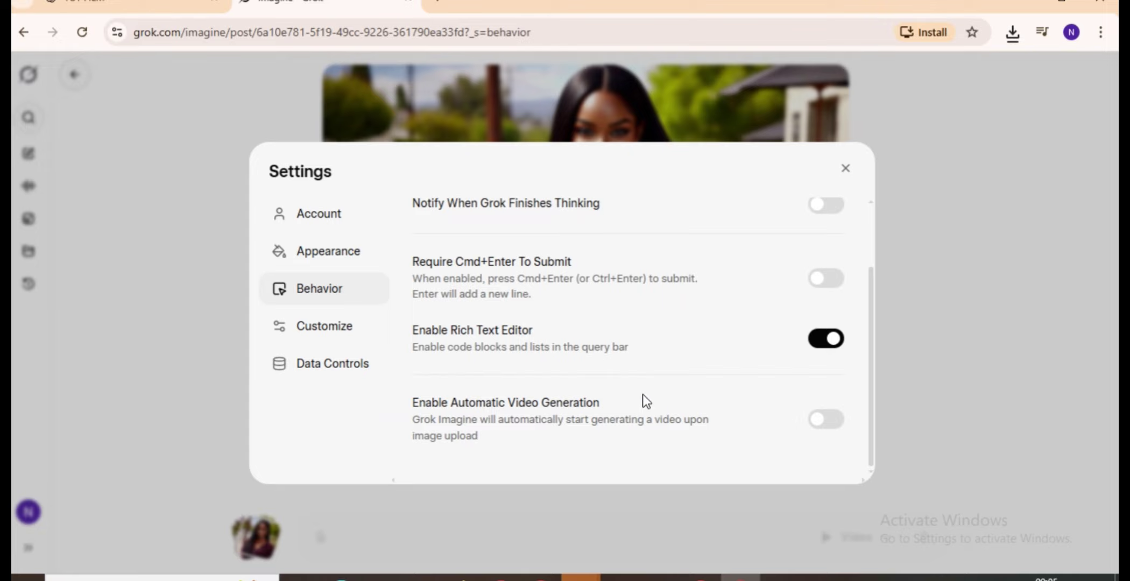
left_click(841, 425)
left_click(819, 426)
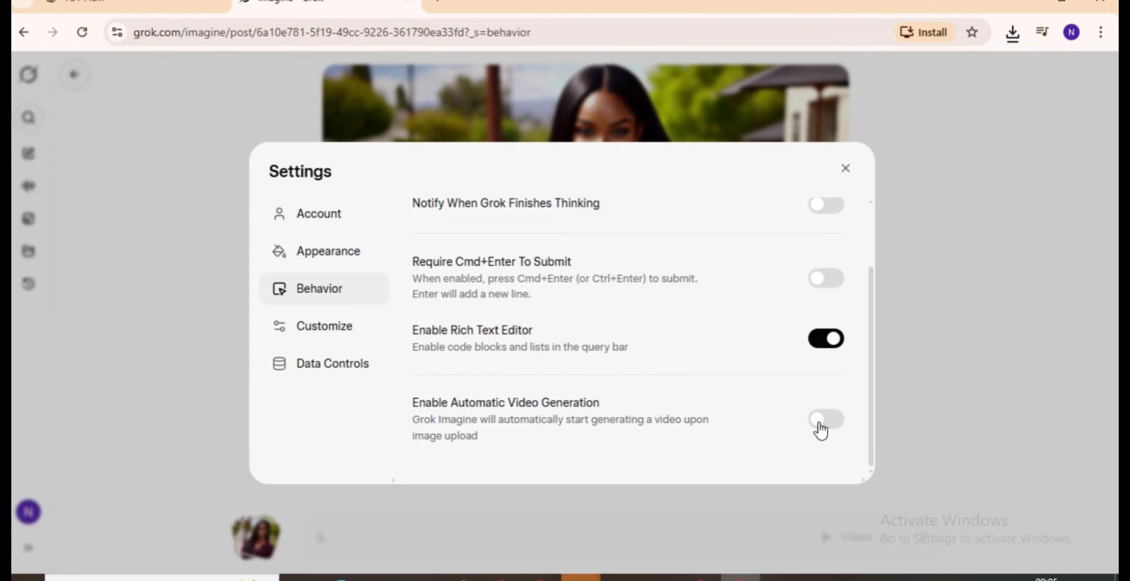